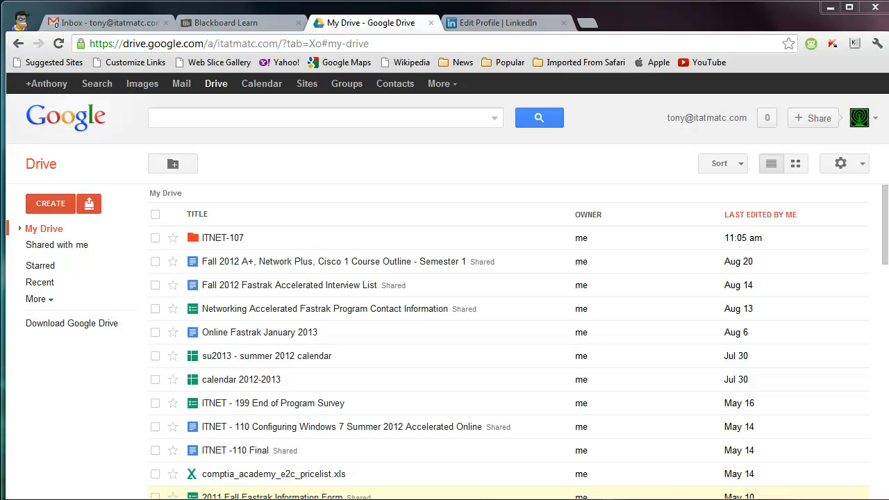
- Switch to Blackboard and open the instructions link for Assignment One in a new browser tab
left_click(211, 24)
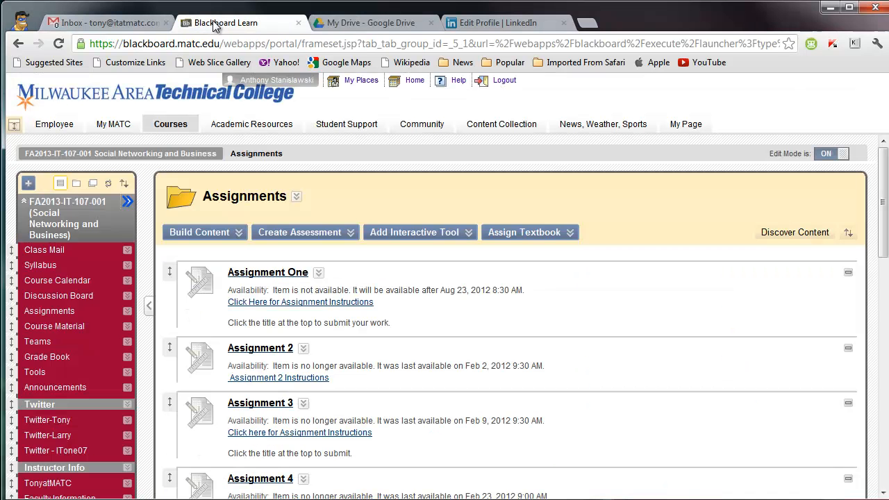
left_click(529, 239)
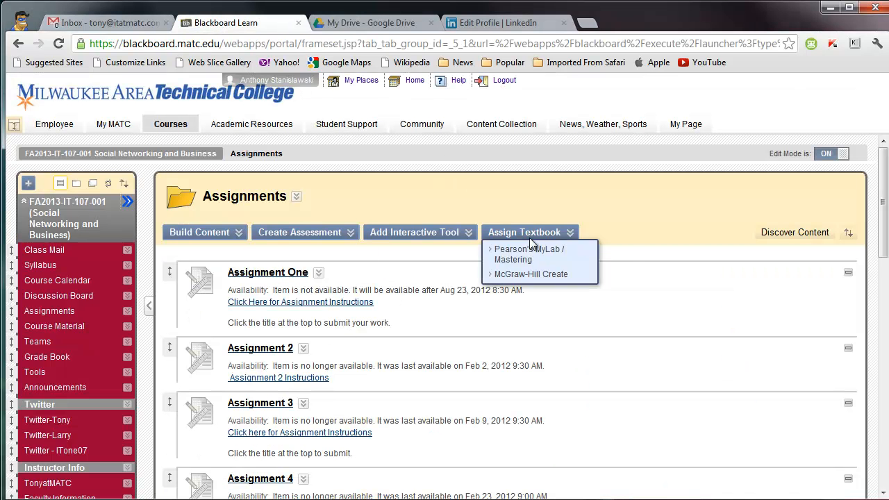
mouse_move(884, 203)
left_mouse_down()
mouse_move(884, 417)
mouse_move(885, 197)
left_mouse_up()
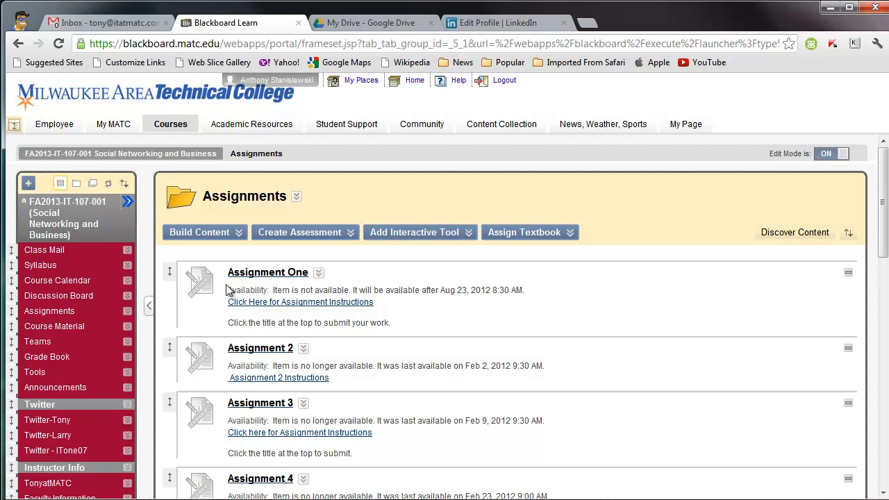
right_click(300, 303)
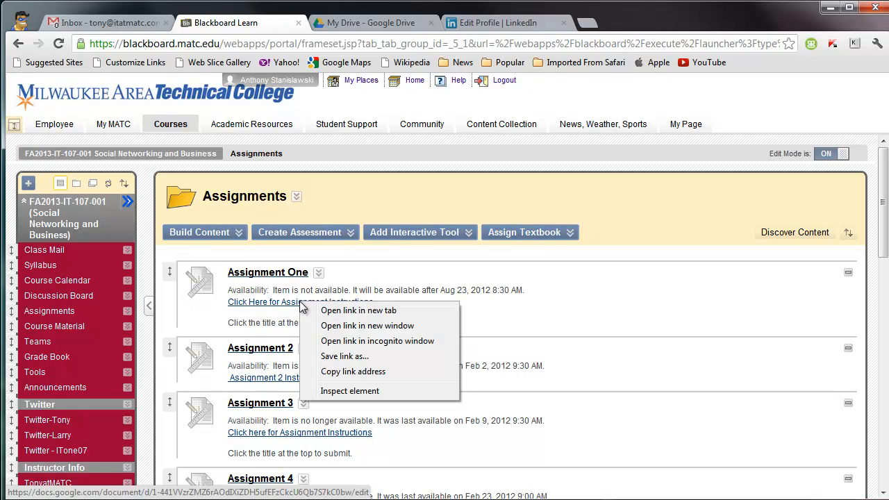
left_click(340, 311)
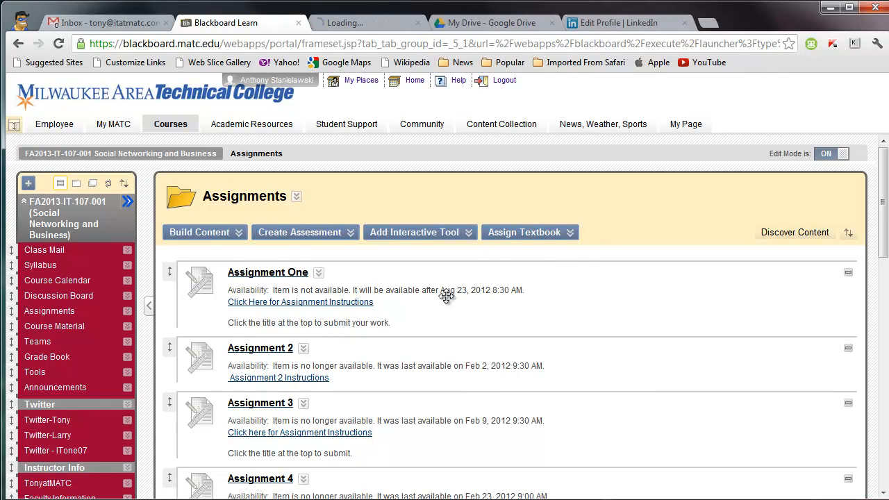
left_click(343, 23)
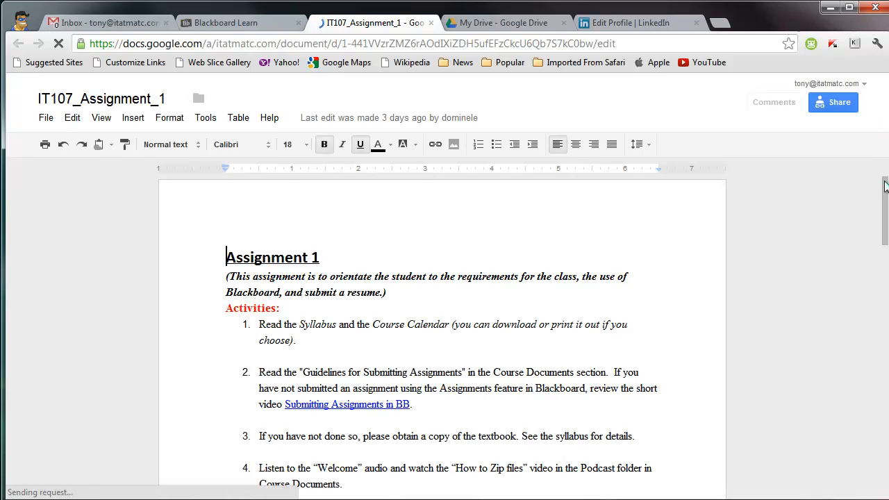
- Review the IT107_Assignment_1 instructions document and close it
mouse_move(885, 185)
left_mouse_down()
mouse_move(874, 421)
mouse_move(887, 189)
left_mouse_up()
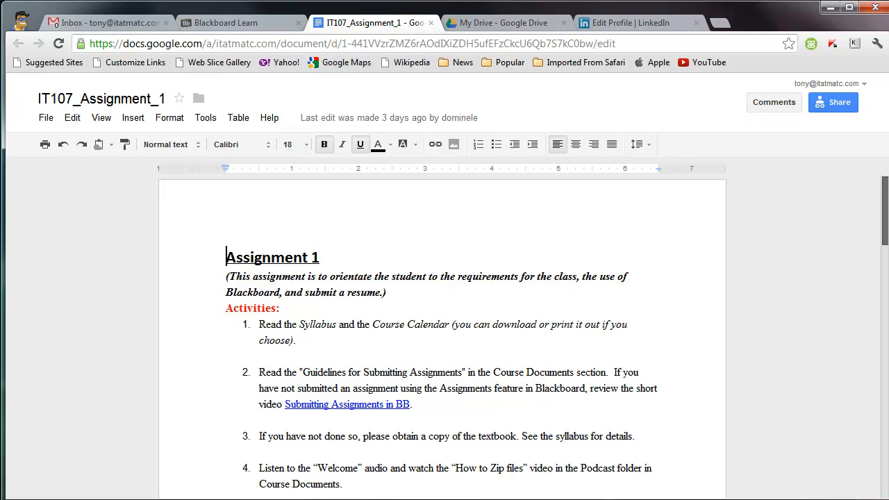
mouse_move(887, 188)
left_mouse_down()
mouse_move(886, 372)
mouse_move(887, 190)
left_mouse_up()
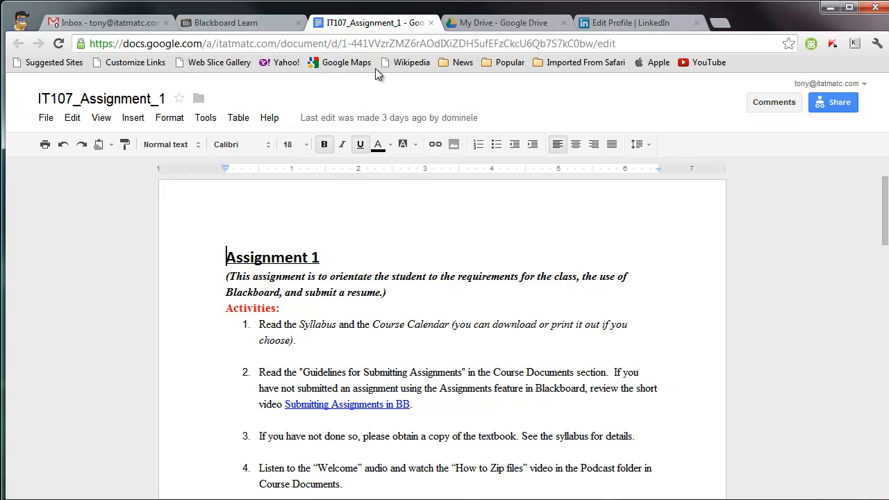
left_click(430, 22)
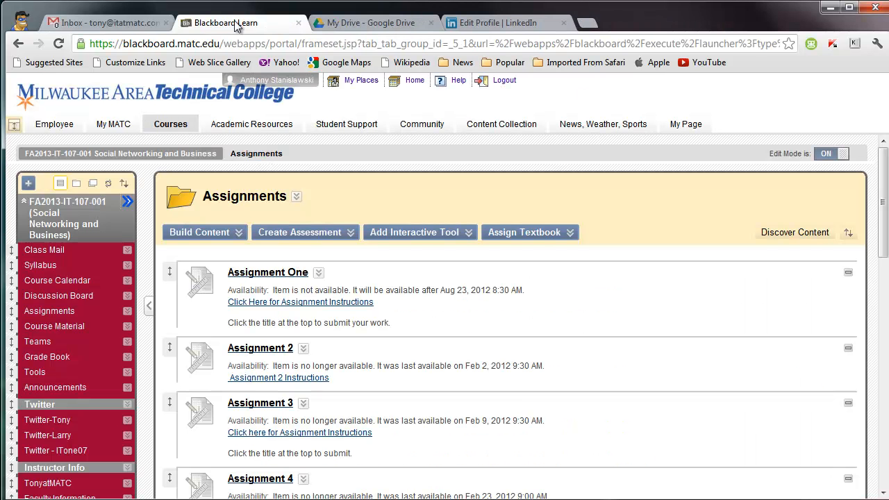
- Switch to Google Drive and check the upload options for files and folders
left_click(356, 25)
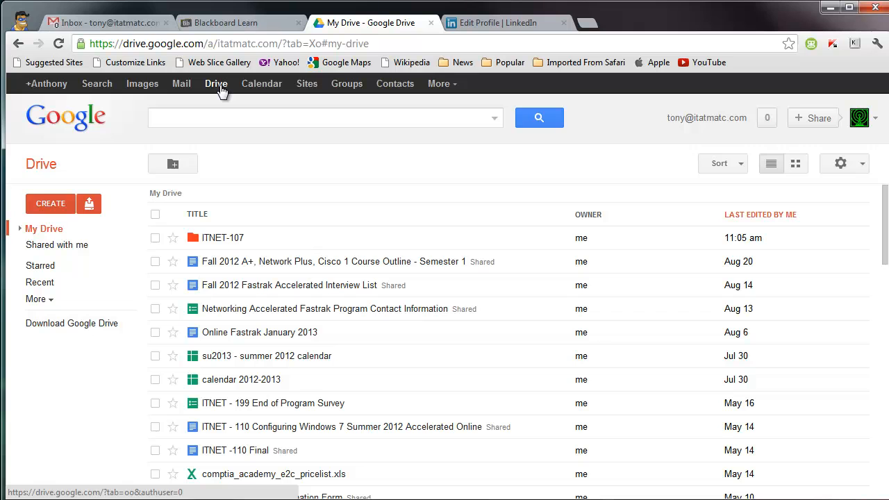
left_click(89, 205)
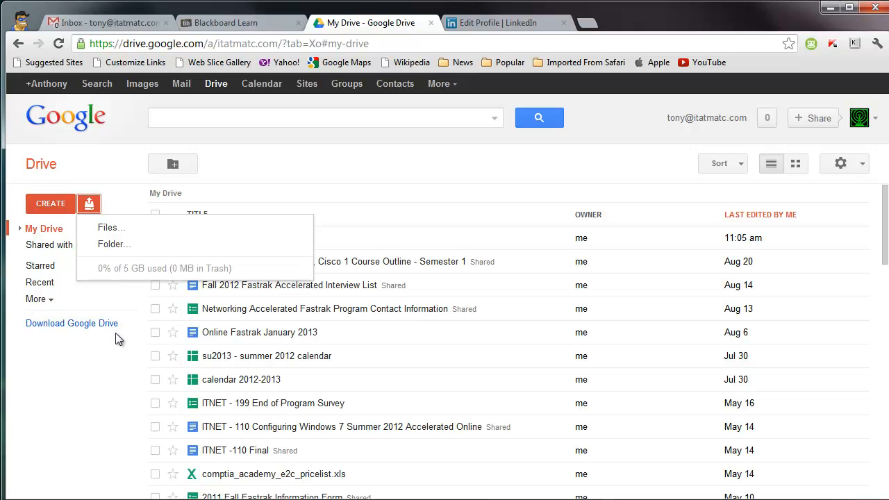
left_click(102, 373)
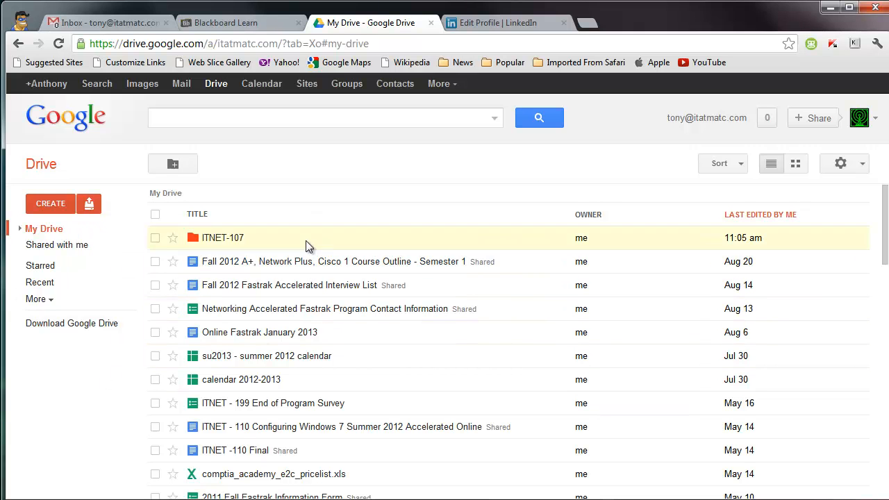
left_click(67, 328)
- Create a new Google document and name it "Assignment 1"
left_click(54, 202)
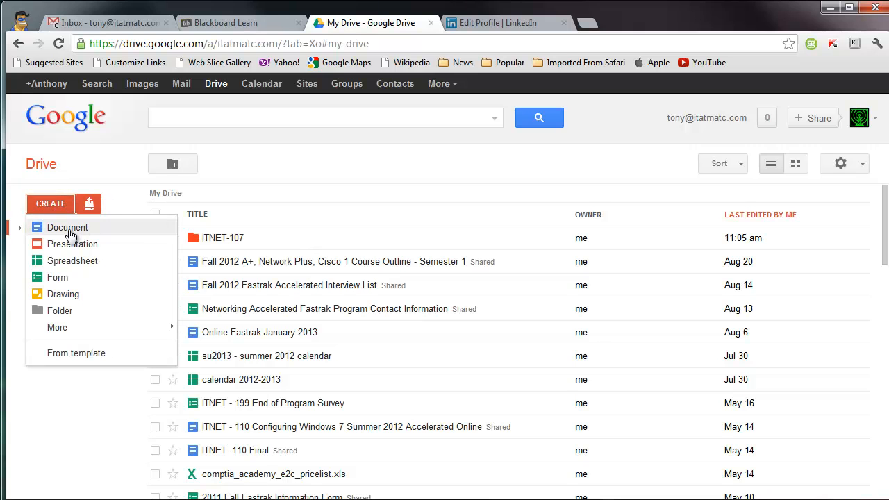
left_click(67, 229)
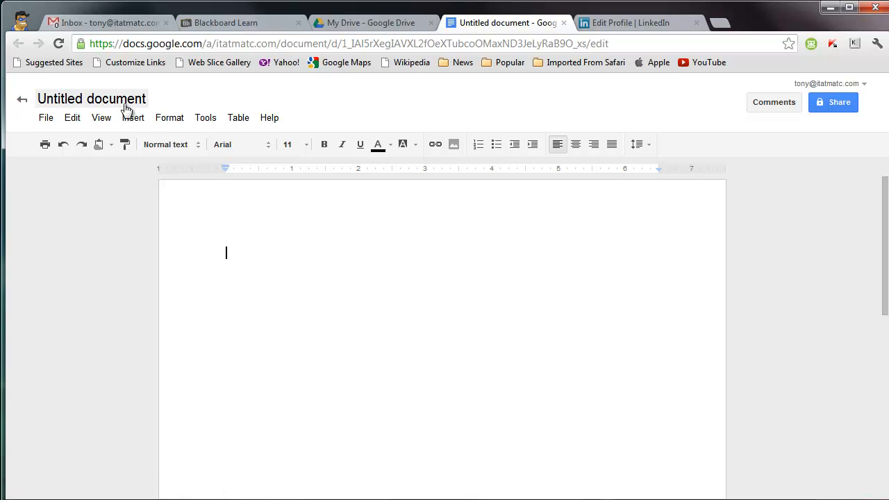
left_click(118, 101)
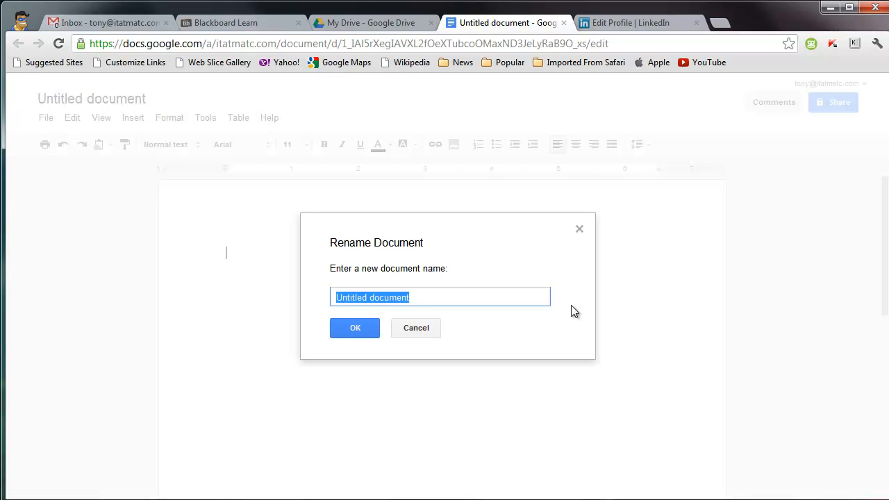
type("Assign")
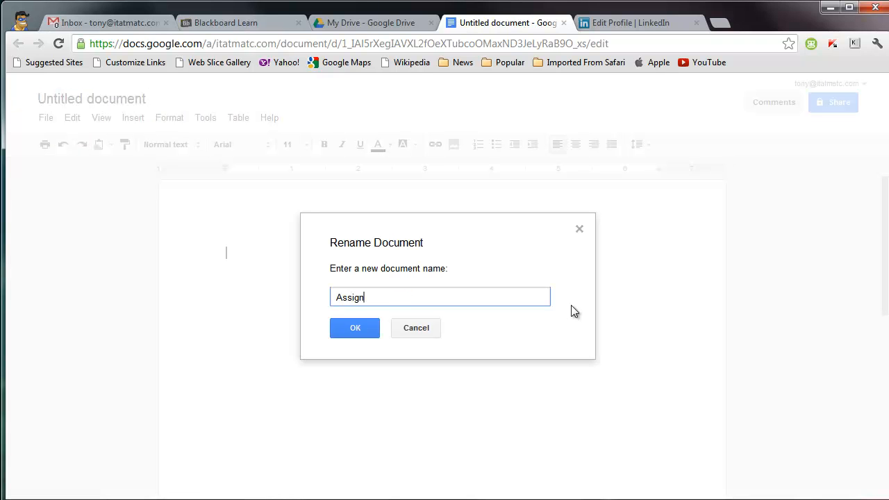
type("ment 1")
left_click(365, 329)
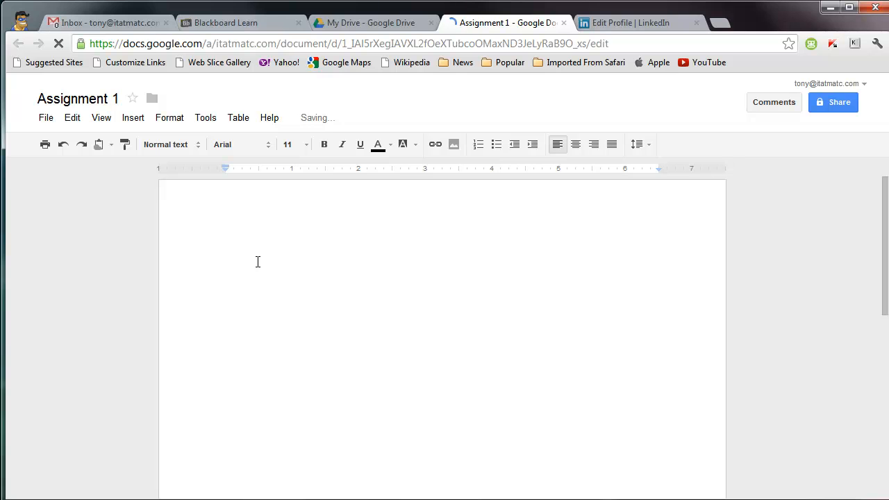
- Add a heading block with the author's full name, "IT-107 Downtown Campus" and the date 8/23/12 on separate lines
type("Tony sta")
key("BackSpace")
key("BackSpace")
key("BackSpace")
type("Stanislawski")
key("Return")
type("IT")
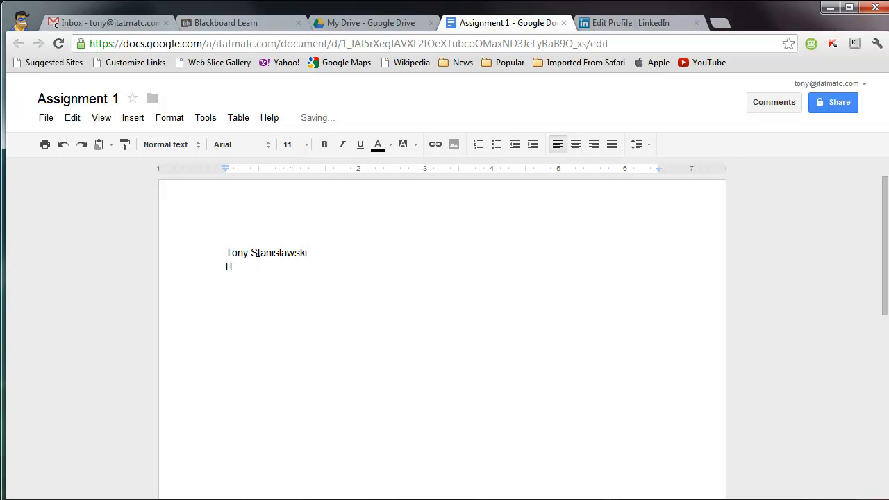
type("-107 Downt")
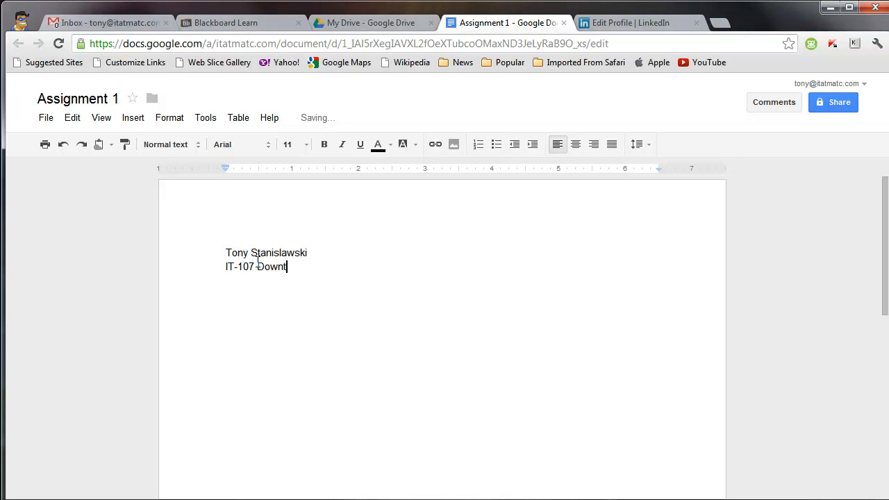
type("own Ca")
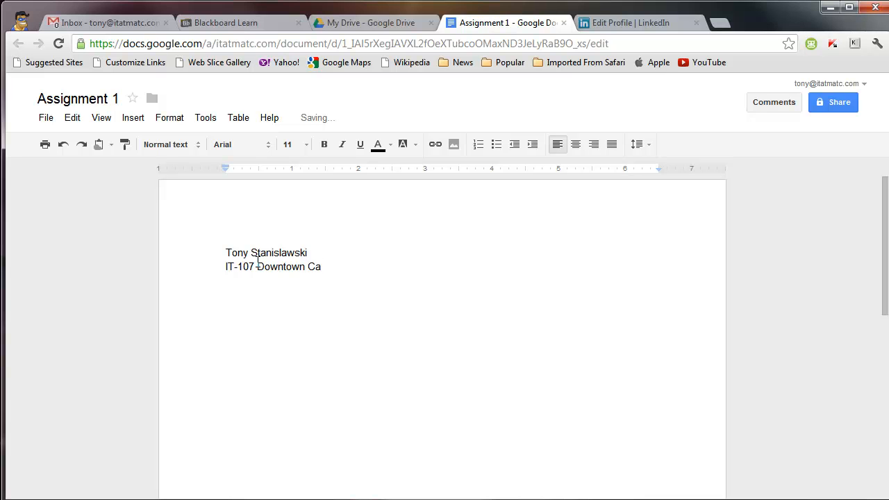
type("mpus")
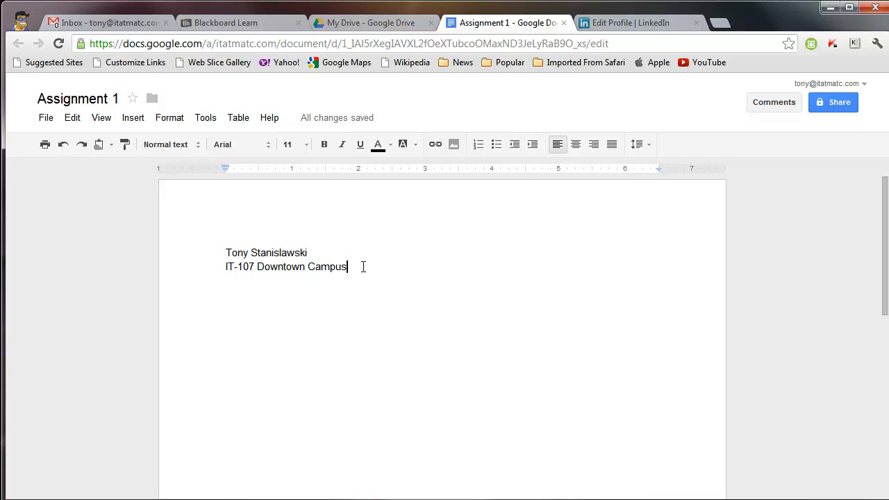
key("Return")
type("8/23/12")
key("Return")
- Write the numbered answer "1. This is my answer to assignment 1." below the heading block
type("1")
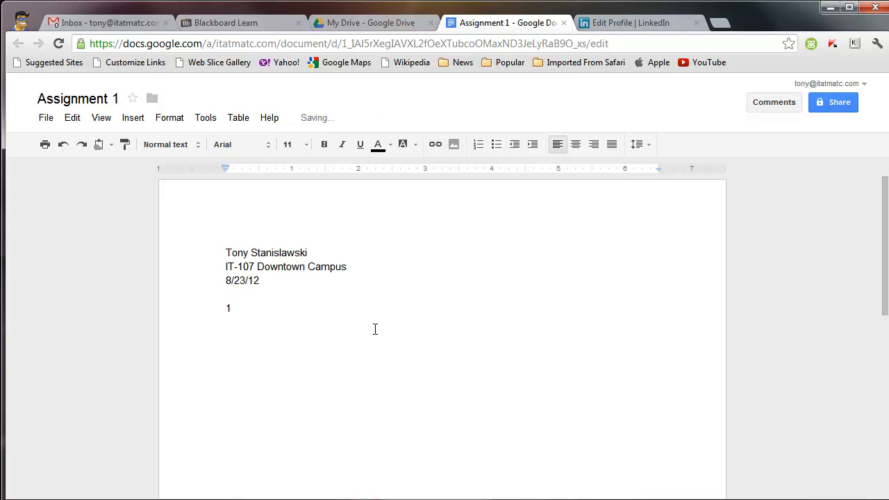
type(". This is my answer to assign")
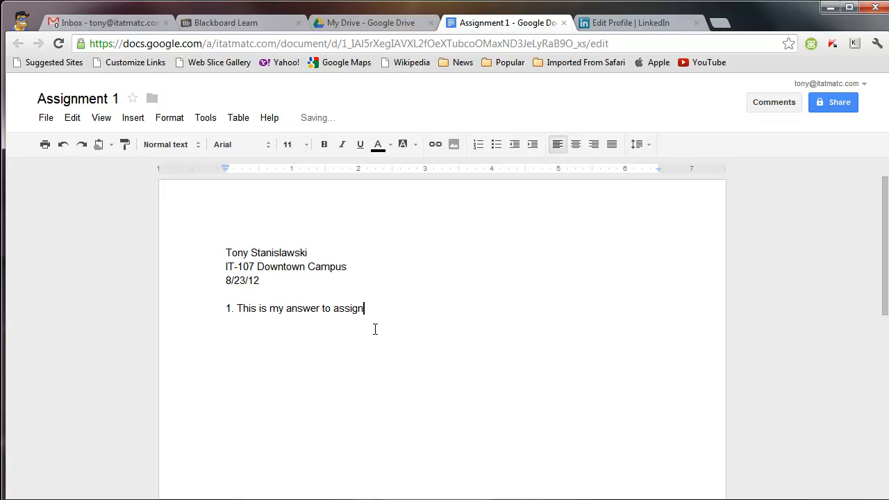
type("ment 1.")
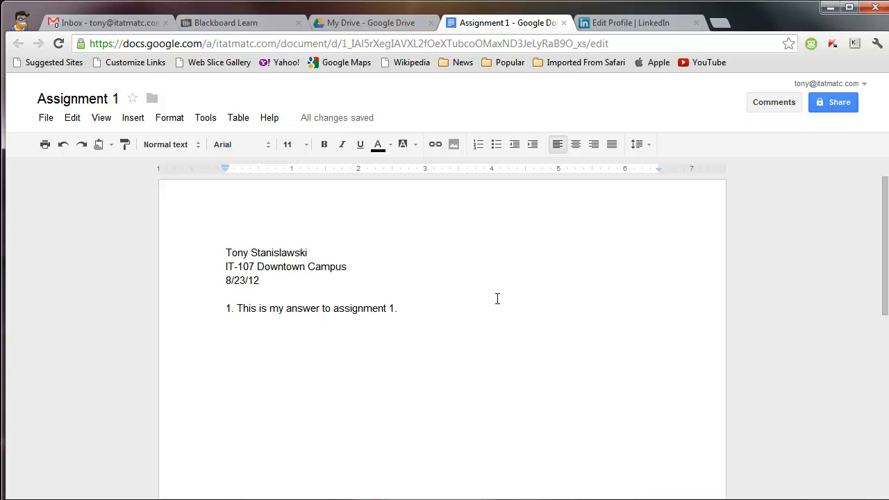
key("Return")
- Switch to LinkedIn and display the account's profile in its public viewing mode instead of edit mode
left_click(633, 26)
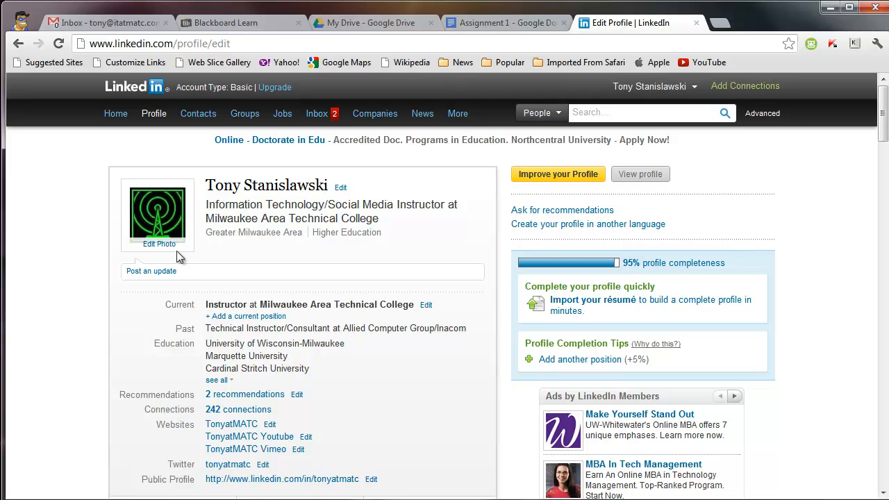
left_click(642, 177)
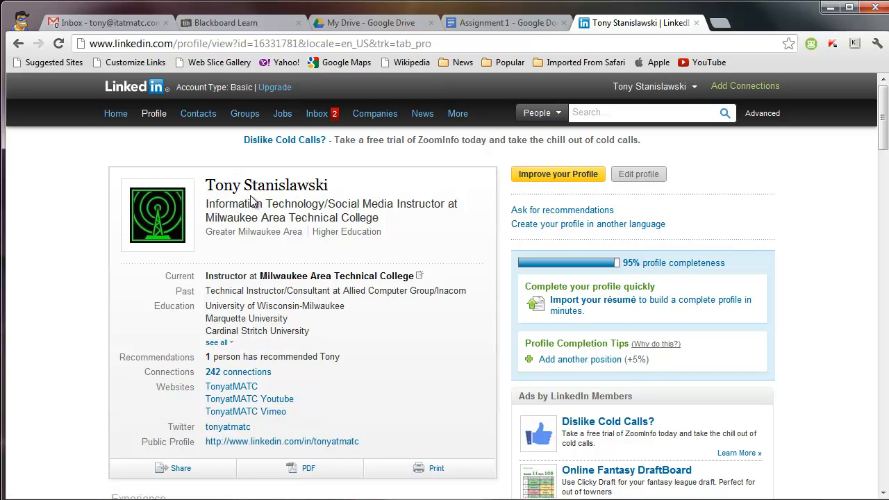
mouse_move(885, 118)
left_mouse_down()
mouse_move(884, 170)
mouse_move(887, 119)
left_mouse_up()
- Switch to the Snipping Tool and capture the browser window with the LinkedIn profile as a rectangular snip
left_click(830, 7)
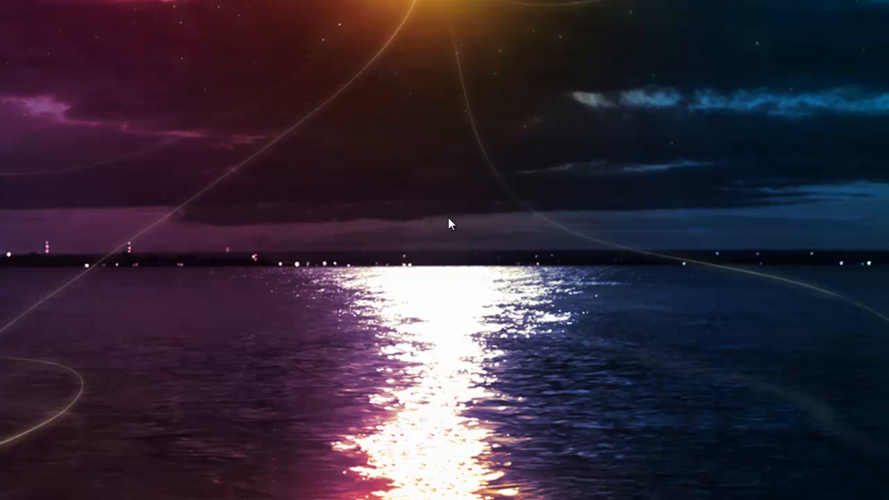
left_click_drag(452, 214, 310, 291)
key("alt+Tab")
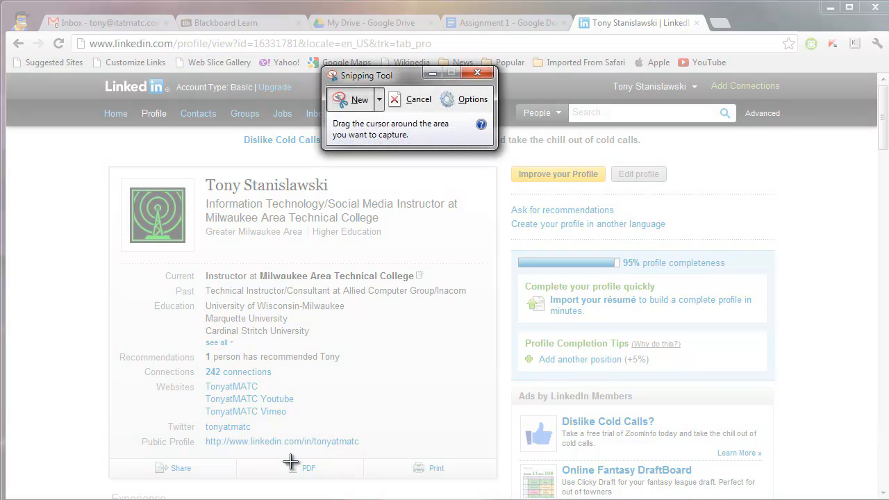
left_click_drag(393, 77, 408, 262)
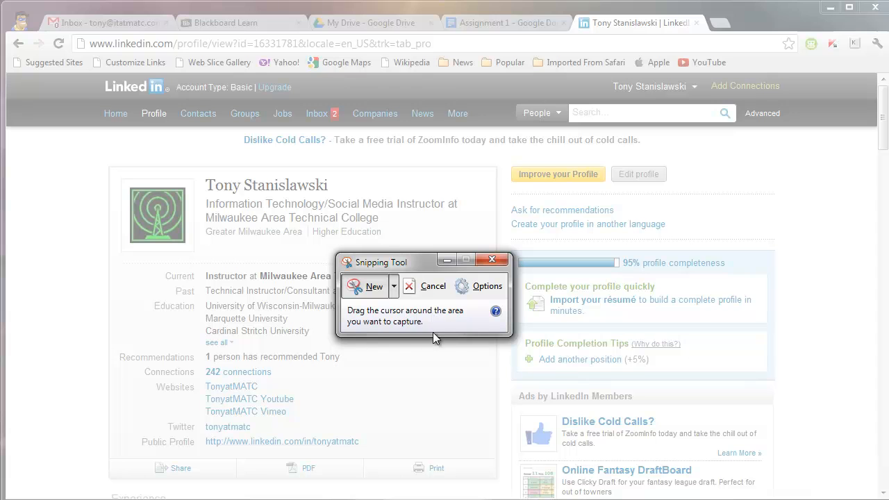
left_click(394, 286)
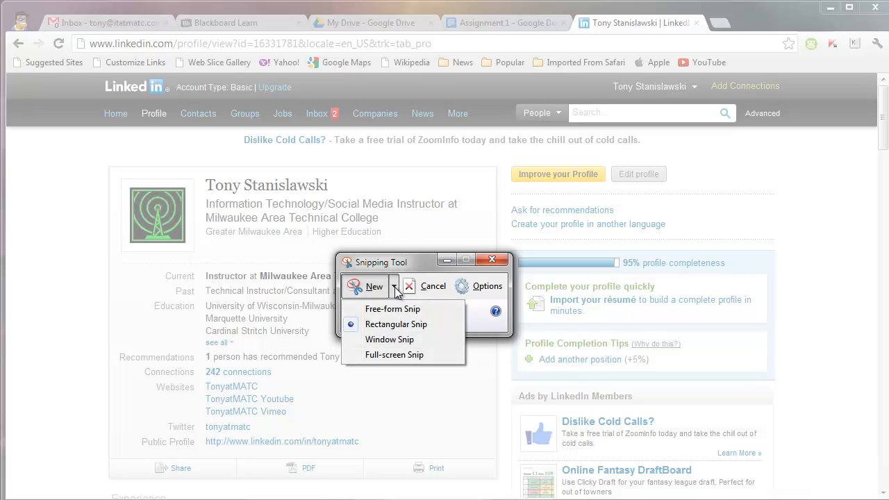
left_click(404, 326)
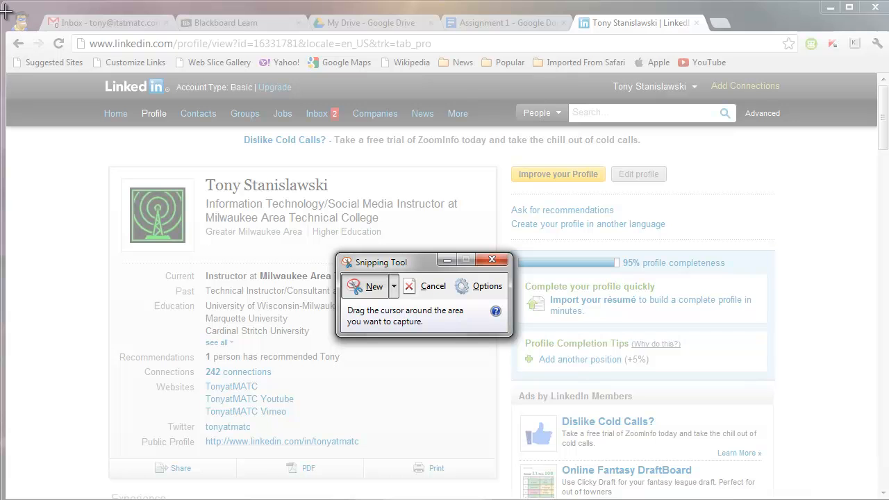
left_click_drag(12, 18, 873, 499)
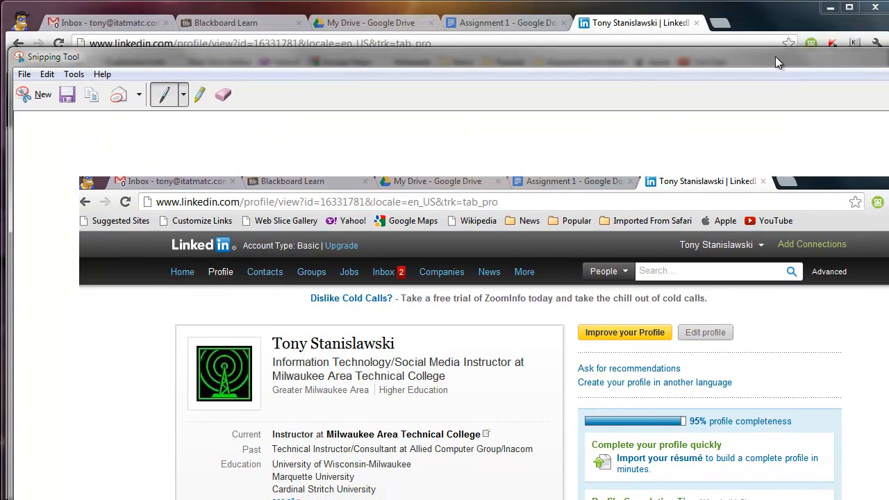
- Save the LinkedIn profile snip to the Desktop as a PNG file named linkedin
left_click_drag(774, 56, 774, 46)
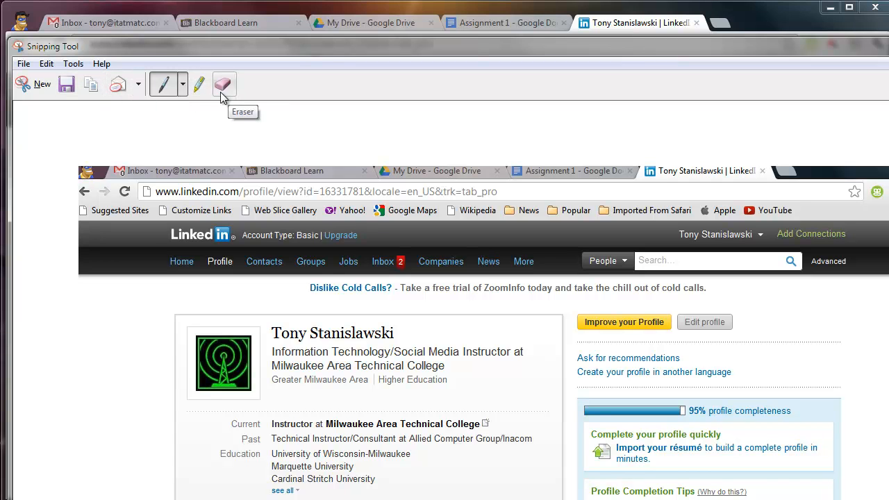
left_click(64, 87)
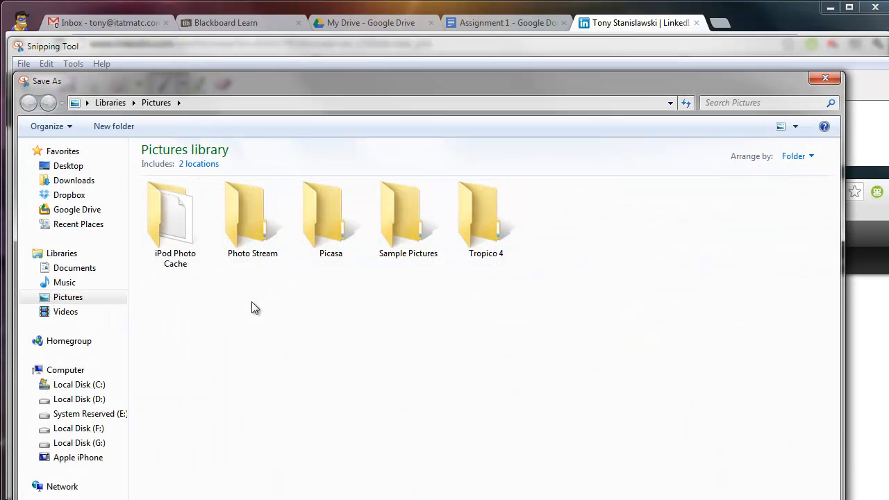
left_click(82, 171)
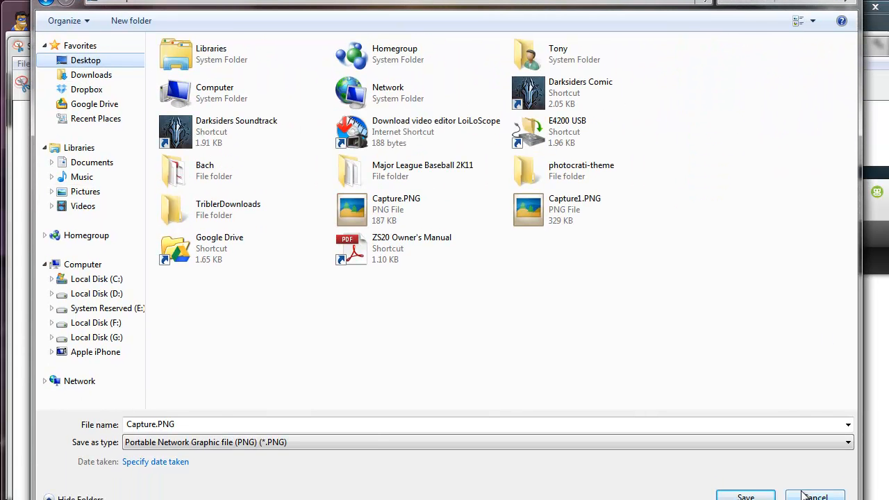
double_click(155, 424)
left_click(200, 425)
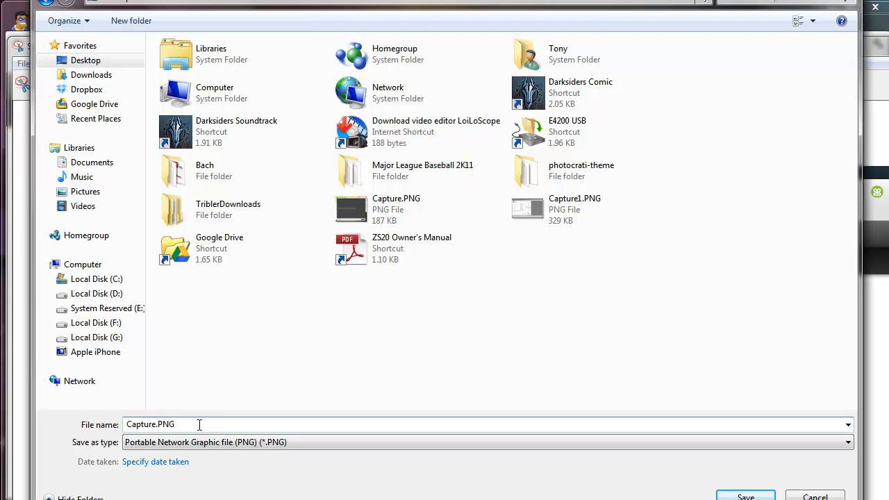
double_click(155, 424)
type("linnked")
key("BackSpace")
key("BackSpace")
key("BackSpace")
key("BackSpace")
type("kedin")
left_click(745, 496)
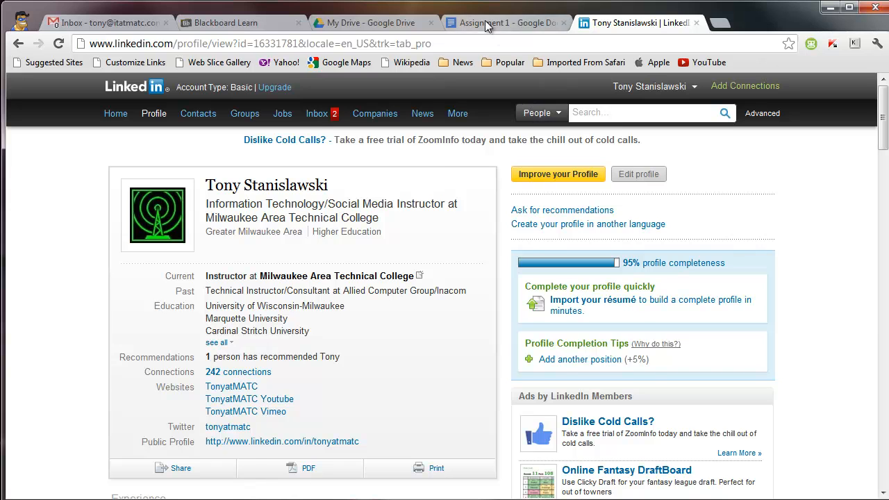
- Switch to the Assignment 1 document and start inserting an image below the numbered answer
left_click(486, 23)
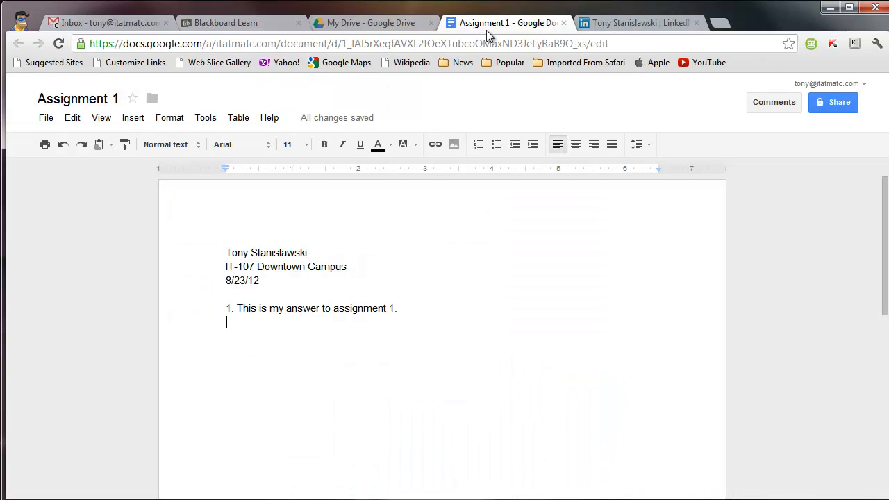
left_click(134, 119)
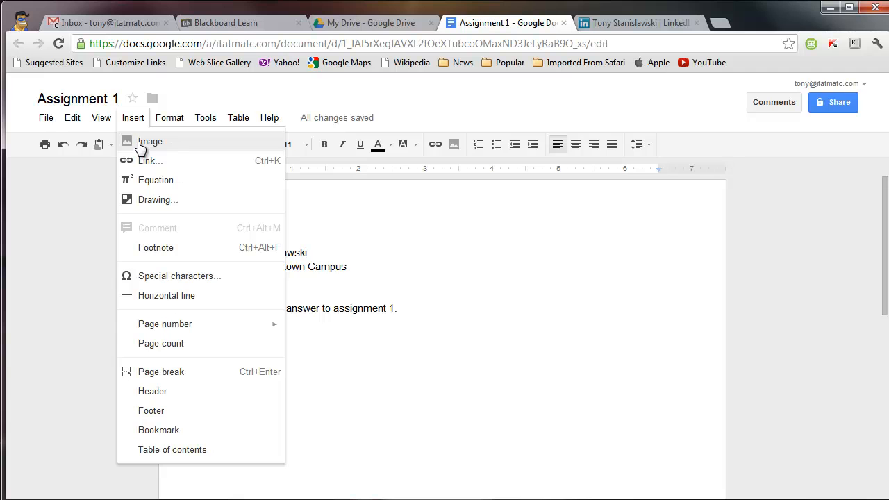
left_click(143, 143)
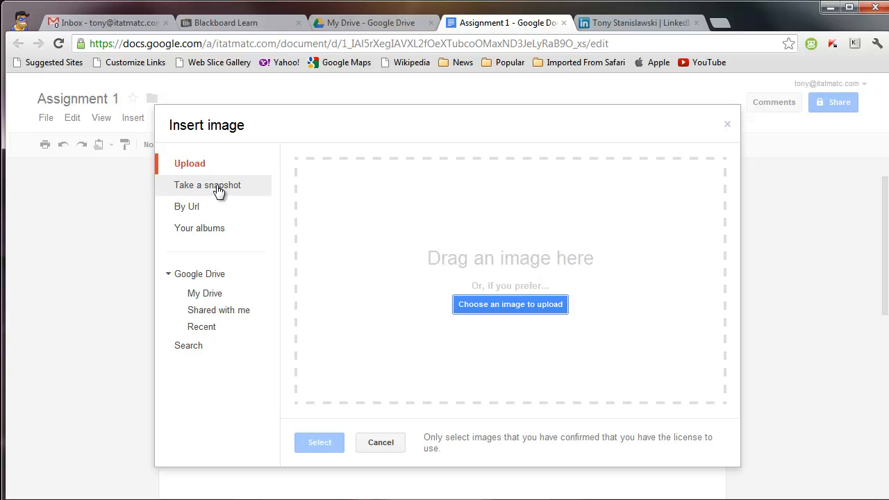
left_click(219, 191)
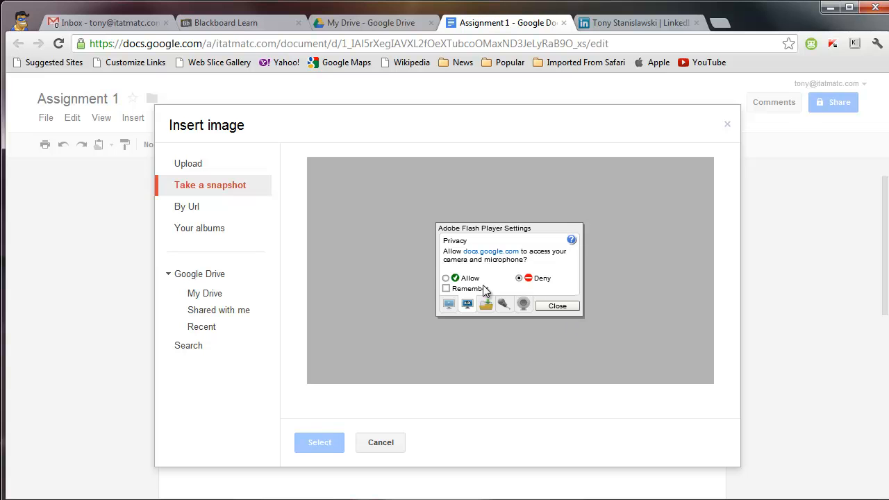
left_click(446, 279)
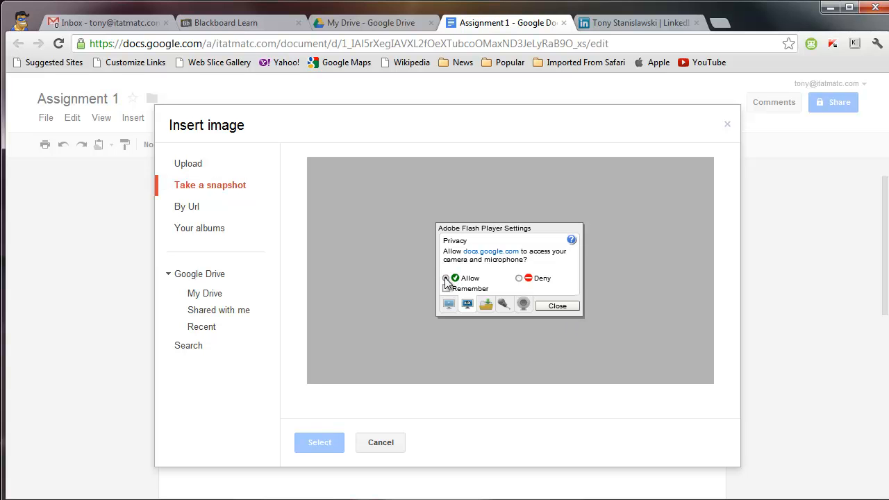
left_click(567, 306)
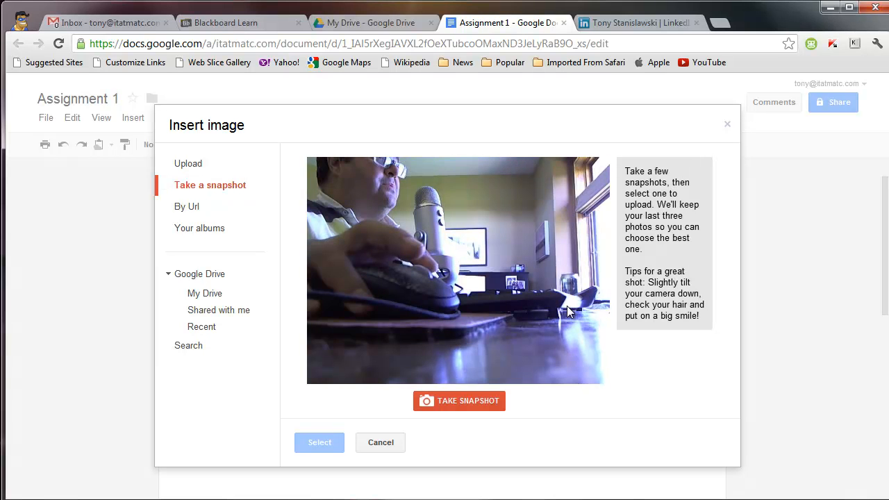
left_click(179, 208)
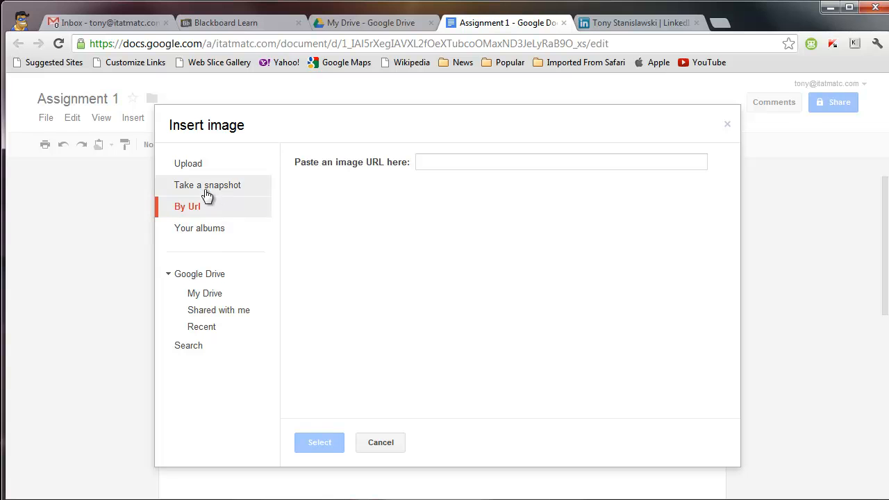
- Upload linkedin.PNG from the Desktop to insert it into the document
left_click(188, 165)
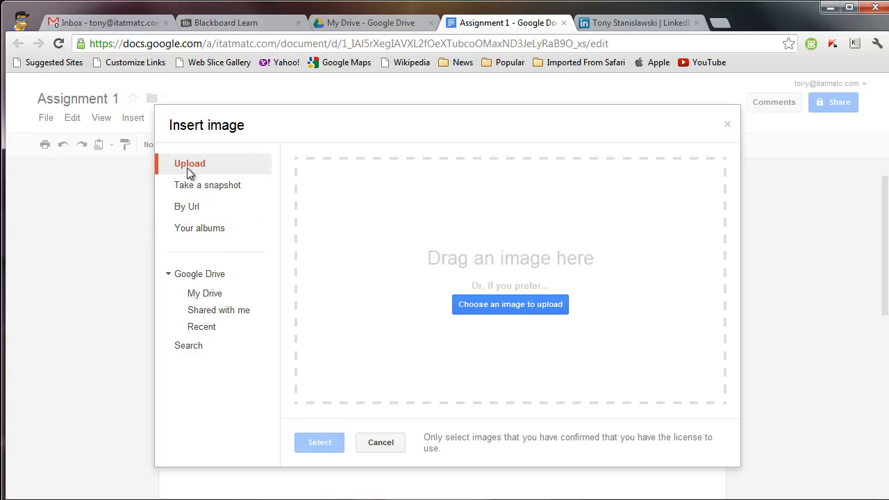
left_click(508, 304)
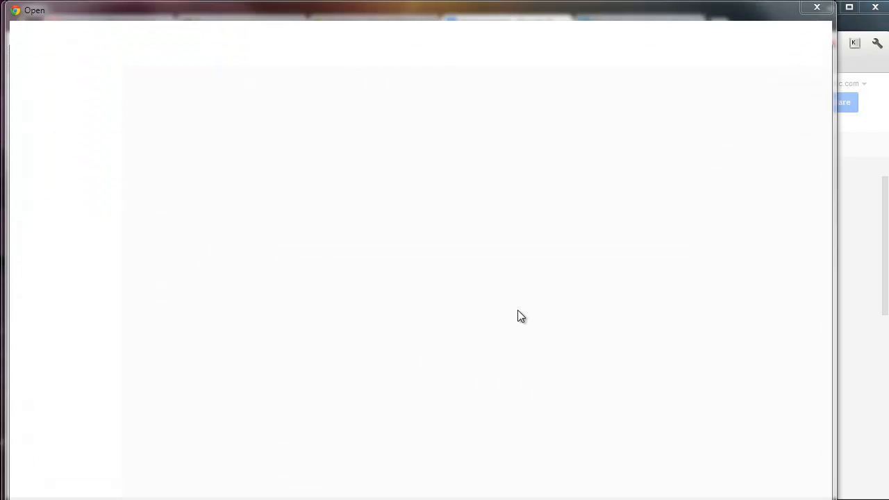
left_click(43, 95)
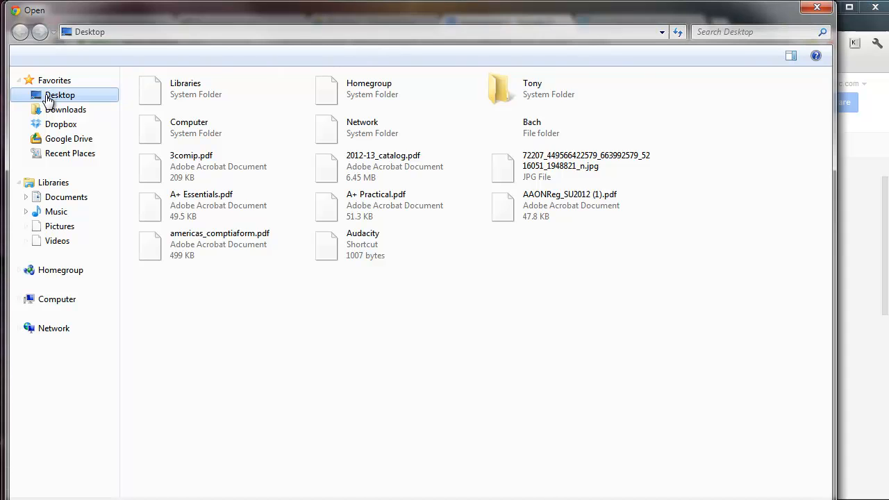
left_click_drag(826, 117, 829, 338)
left_click(354, 391)
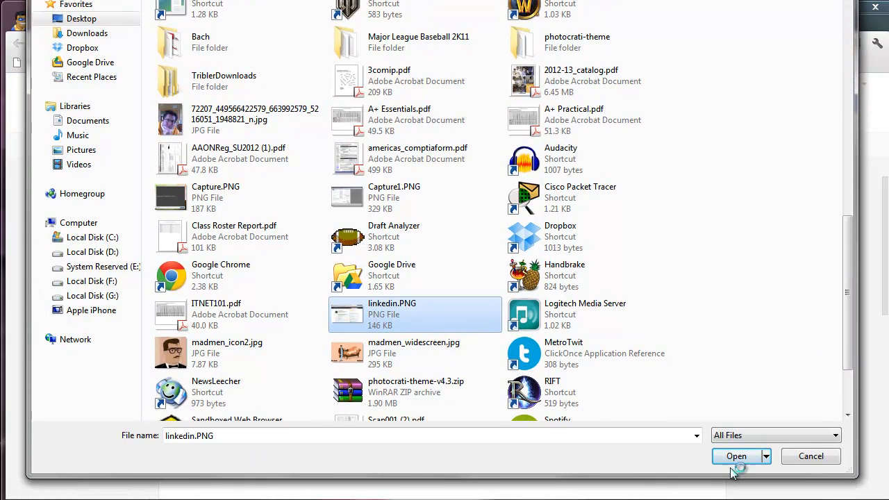
left_click(733, 462)
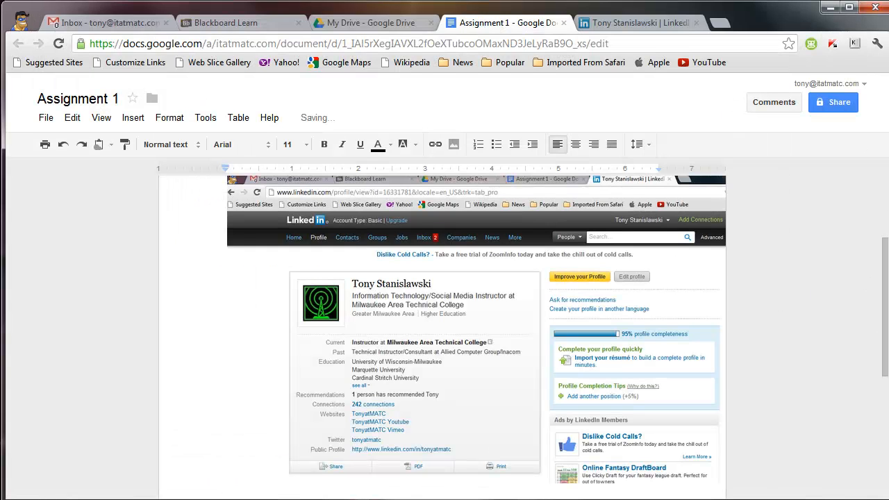
- Resize the inserted LinkedIn screenshot so it fits within the width of the page
left_click_drag(885, 286, 881, 253)
left_click(547, 357)
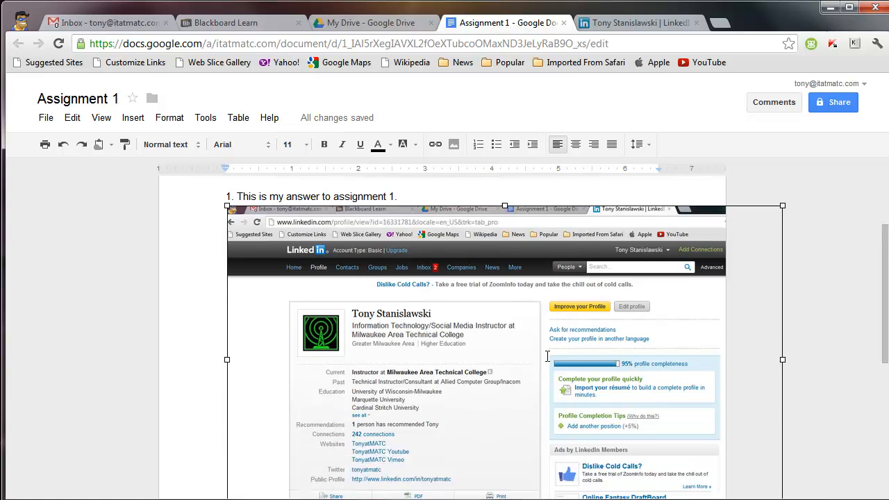
left_click_drag(782, 330, 673, 337)
left_click_drag(885, 319, 886, 354)
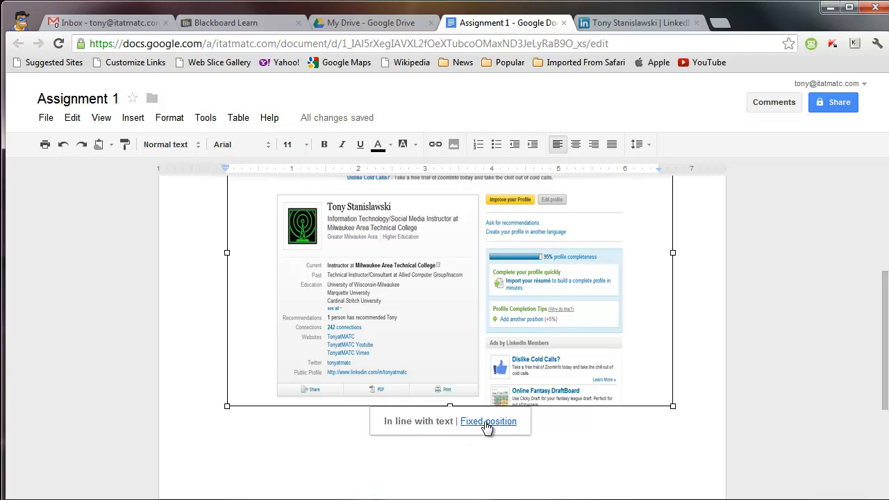
left_click_drag(672, 405, 709, 440)
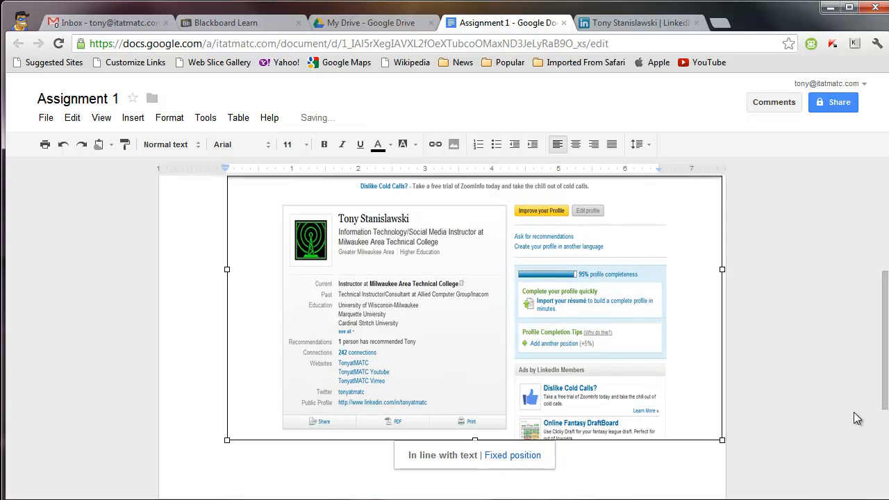
- Readjust the screenshot's width so its right side ends just inside the page edge, keeping it in line with text
left_click_drag(227, 270, 183, 268)
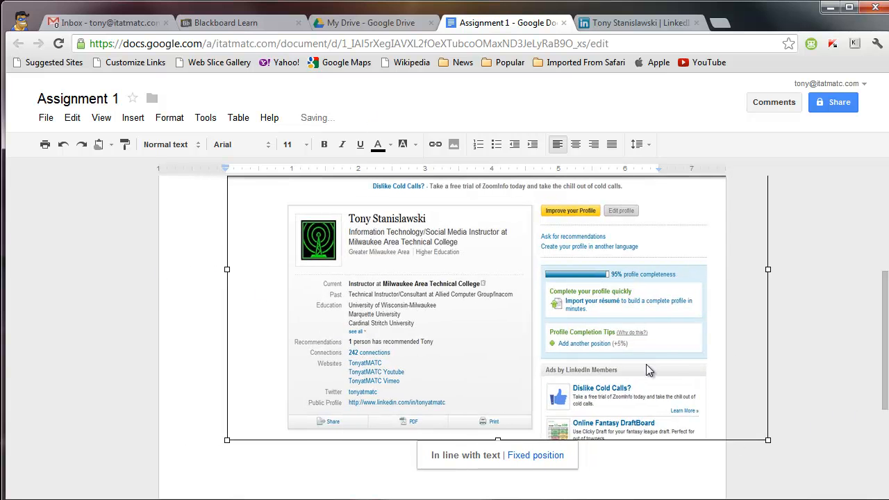
left_click(544, 454)
left_click(463, 456)
left_click_drag(767, 271, 720, 270)
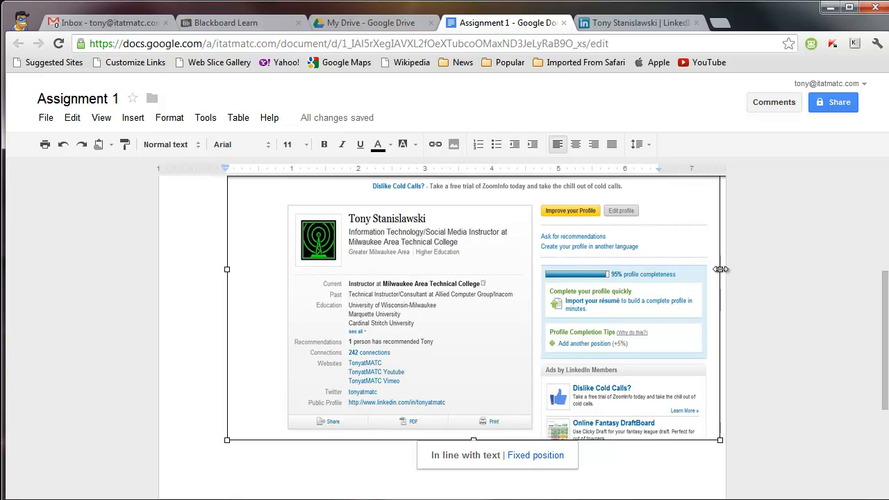
scroll(881, 303, "up", 3)
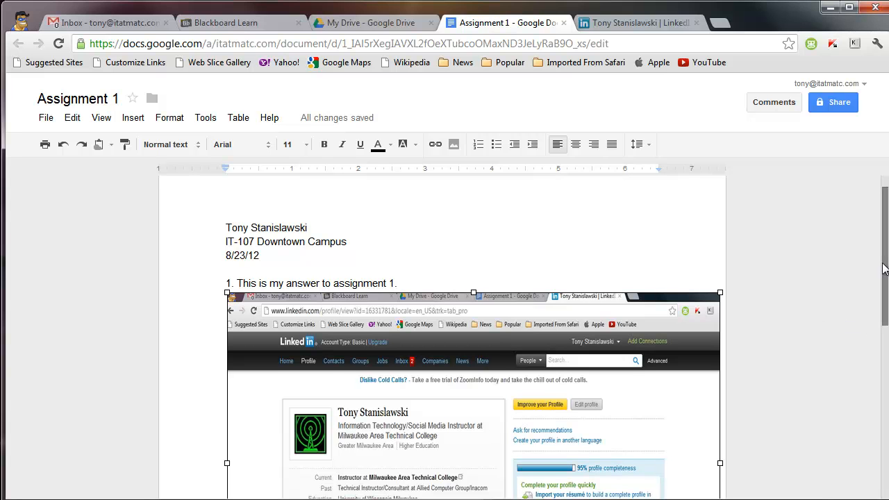
left_click_drag(884, 270, 883, 299)
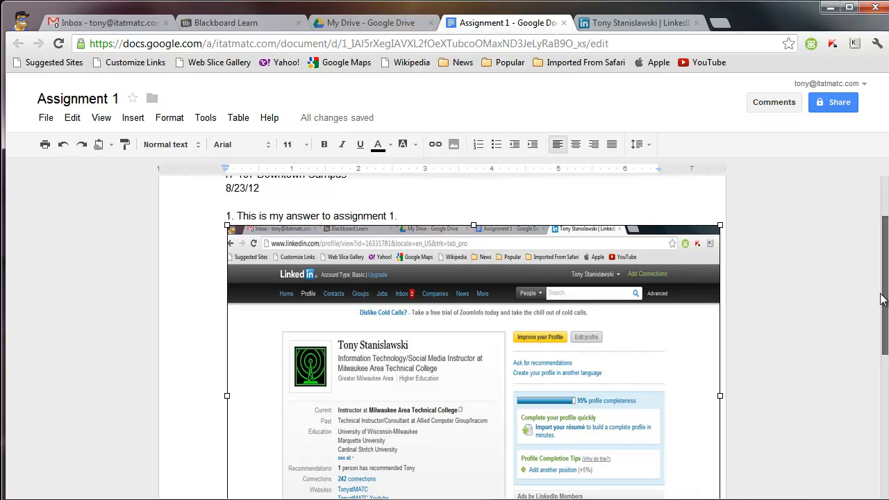
left_click_drag(880, 298, 876, 208)
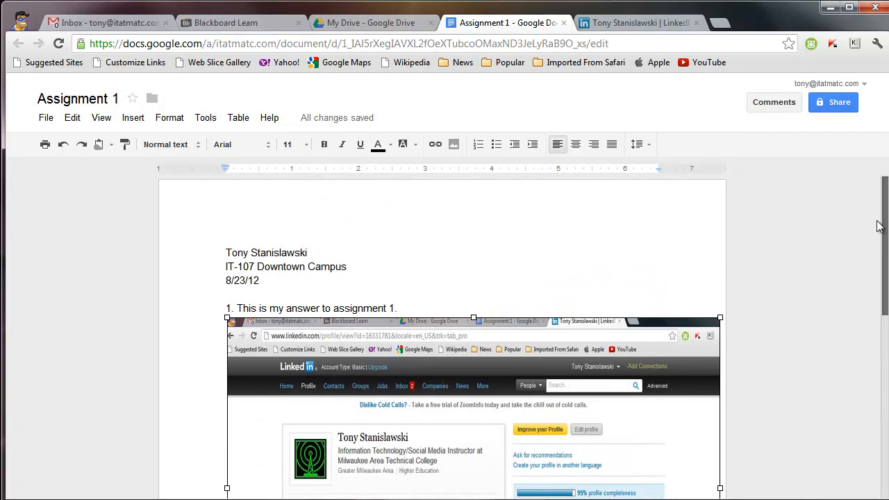
- Open tonyatmatc.com in a new browser tab and copy the site's address
left_click(720, 26)
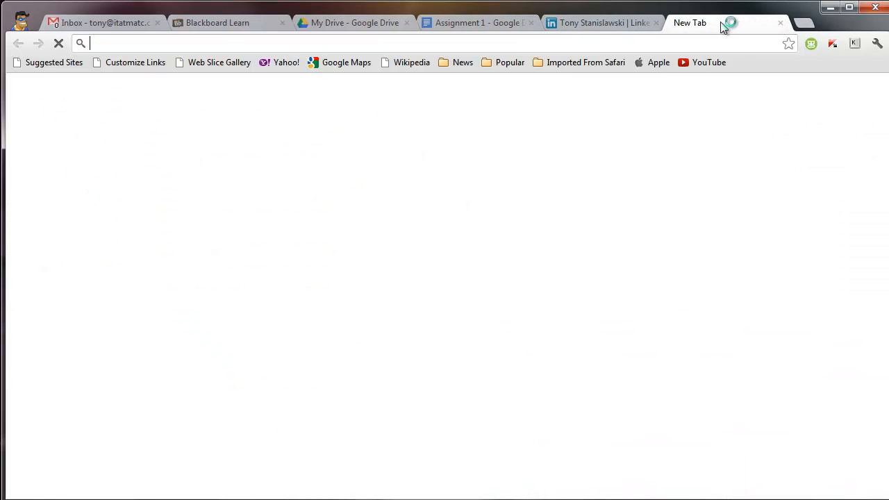
type("tonyatmatc.com")
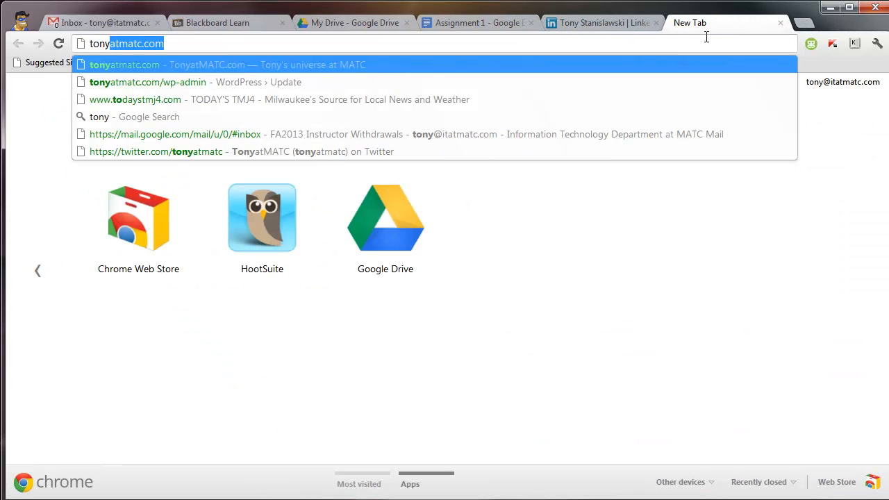
key("Return")
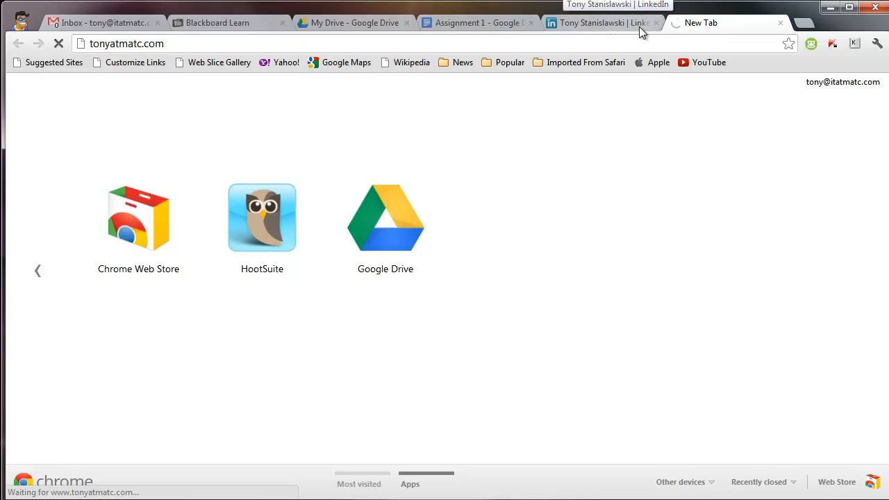
left_click(141, 41)
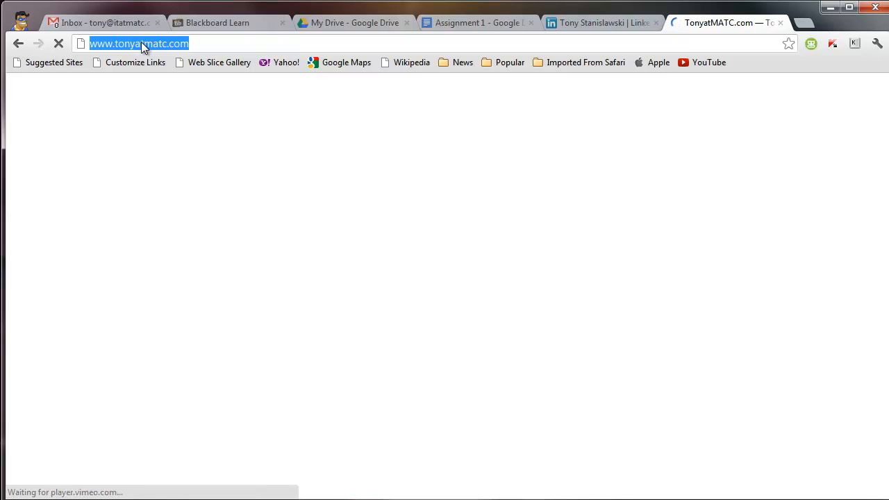
right_click(141, 41)
left_click(180, 89)
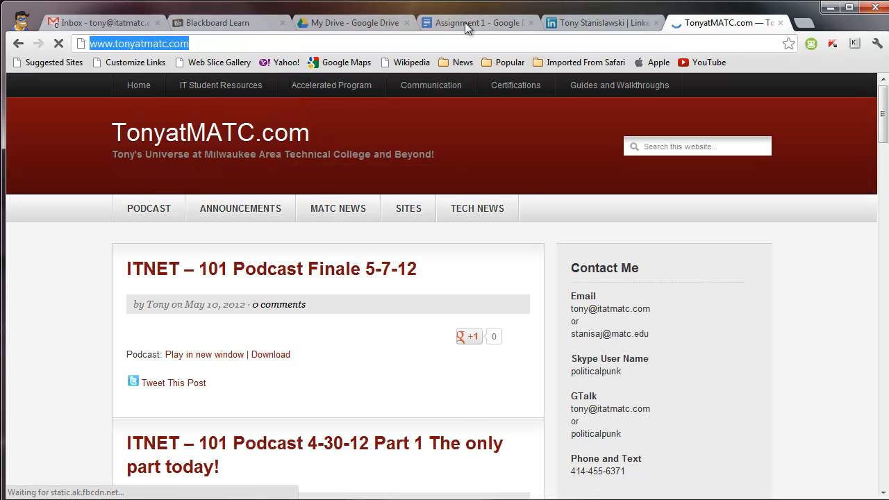
- Return to the Assignment 1 document and paste the copied tonyatmatc.com address on its own line between the answer text and the screenshot
left_click(472, 23)
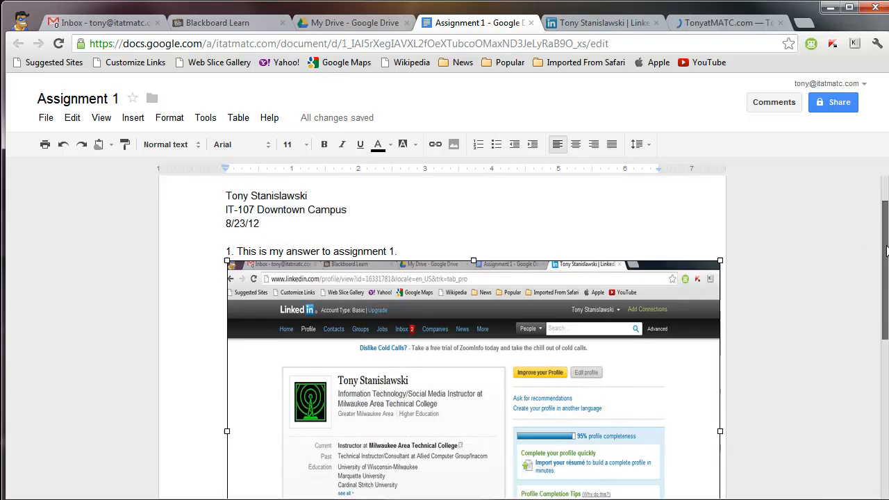
scroll(867, 248, "down", 5)
left_click(273, 372)
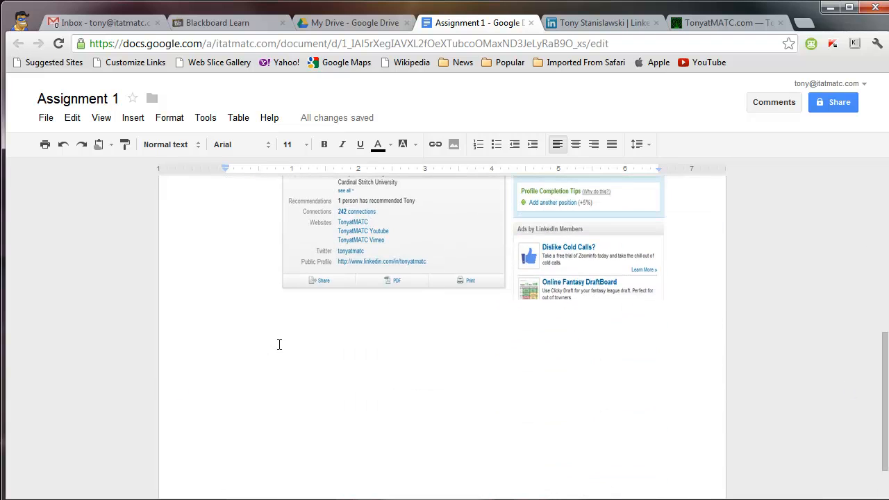
left_click(279, 344)
left_click(648, 327)
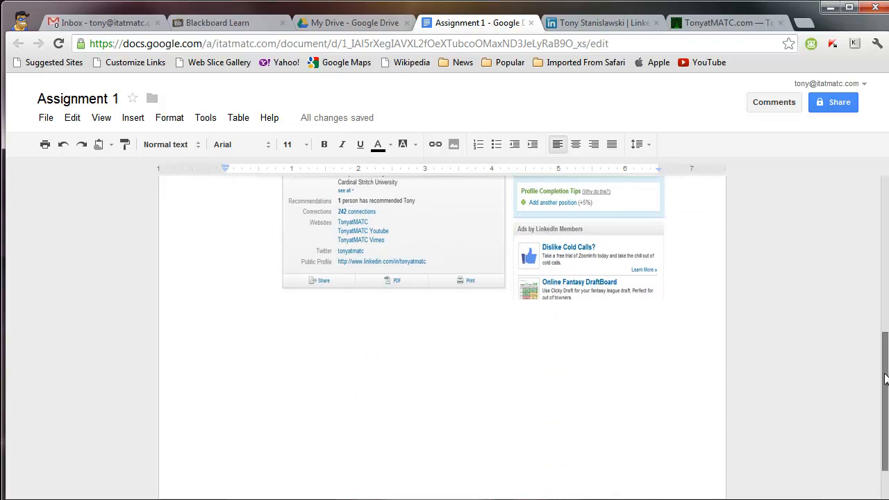
left_click_drag(886, 379, 885, 221)
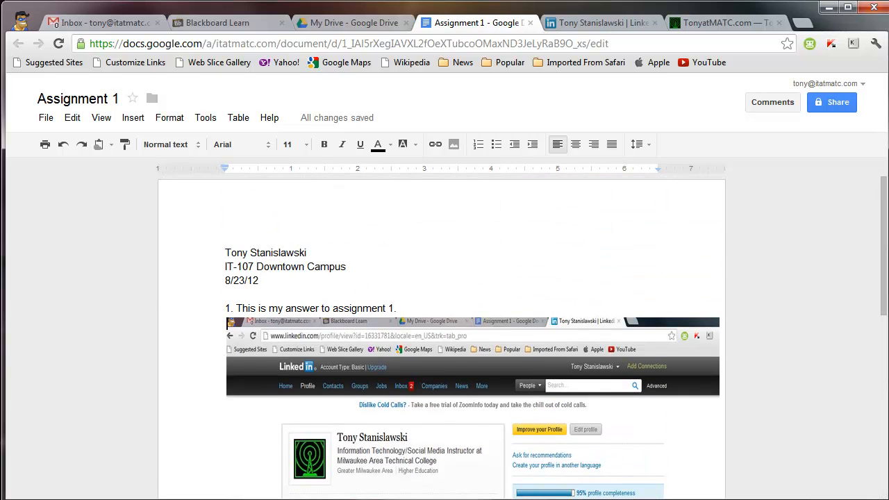
left_click(416, 306)
key("Return")
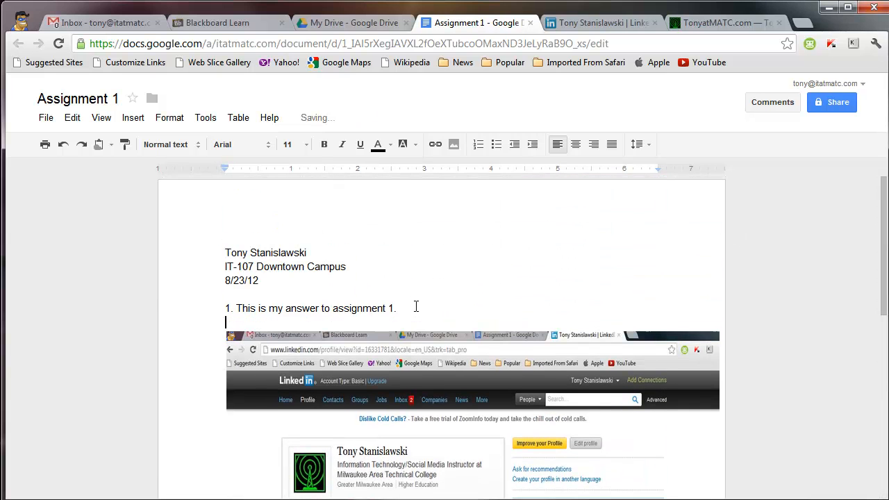
key("ctrl+v")
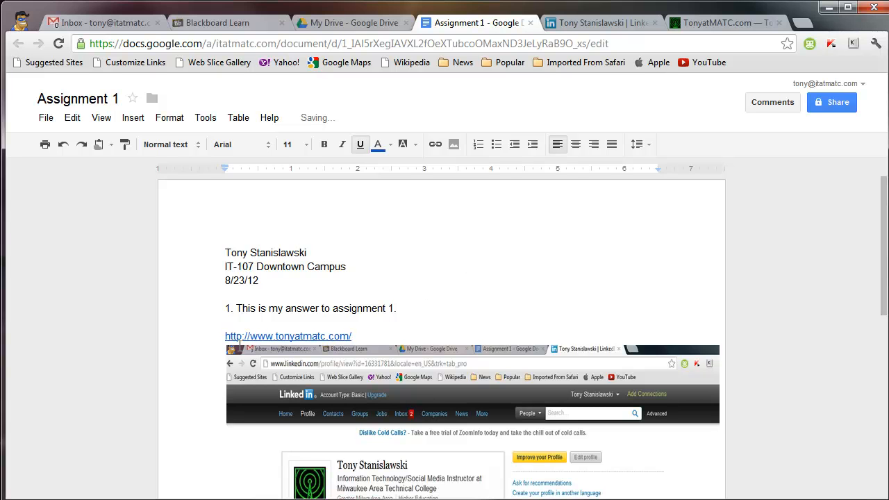
right_click(276, 336)
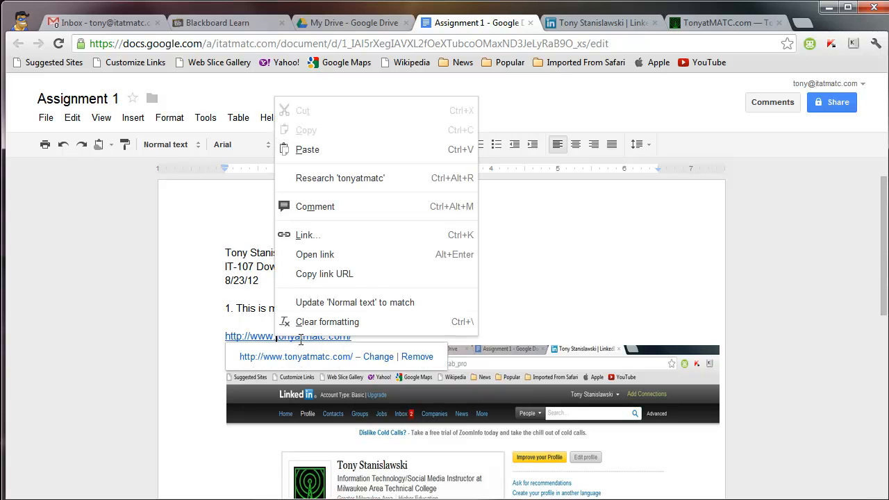
left_click(105, 295)
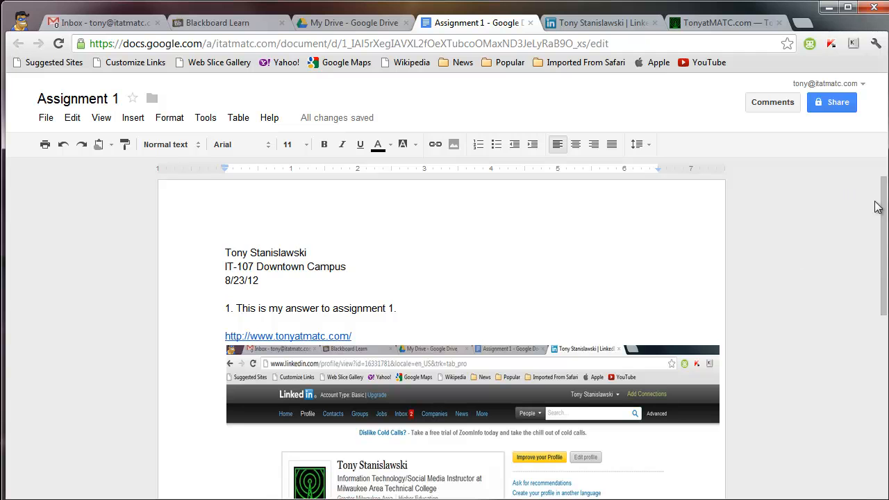
- Share the document with visibility set to "Anyone with the link" and access set to "Can comment", and save the setting
left_click_drag(885, 206, 852, 168)
left_click(832, 106)
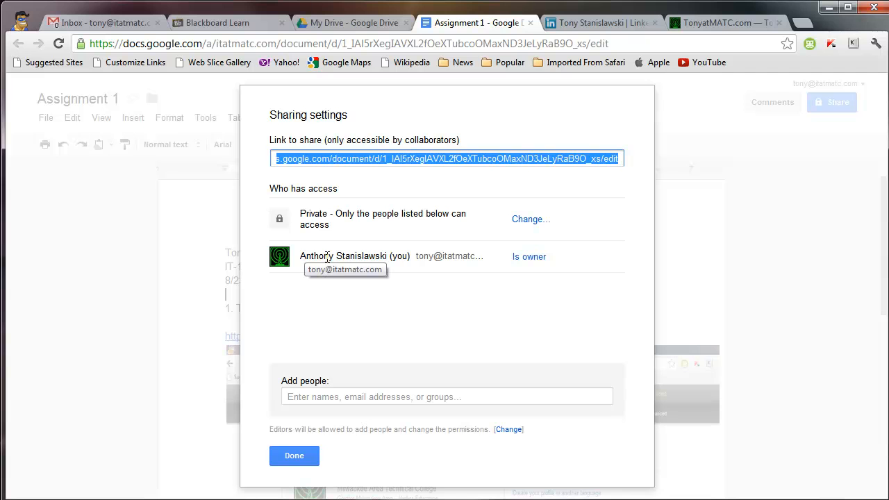
left_click(522, 220)
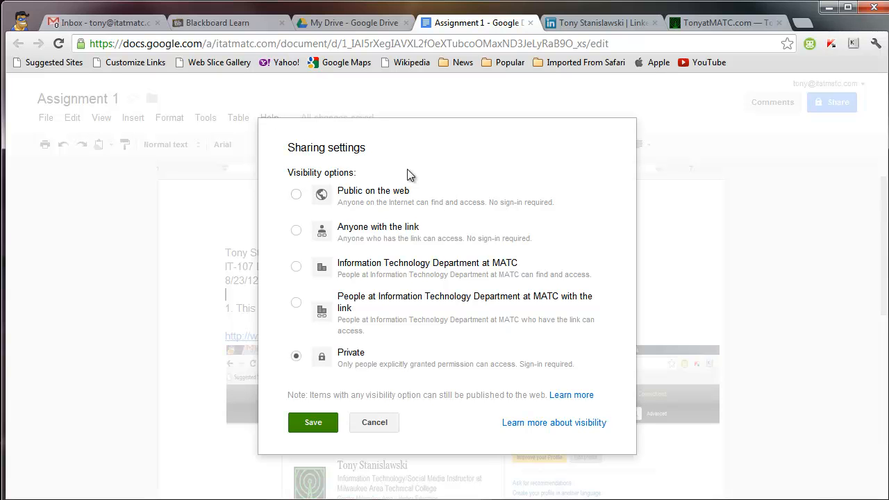
left_click(295, 232)
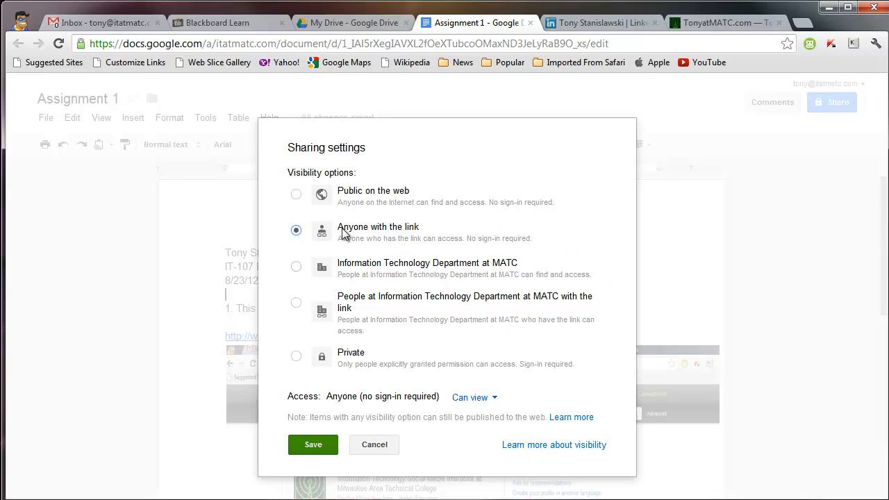
left_click(495, 400)
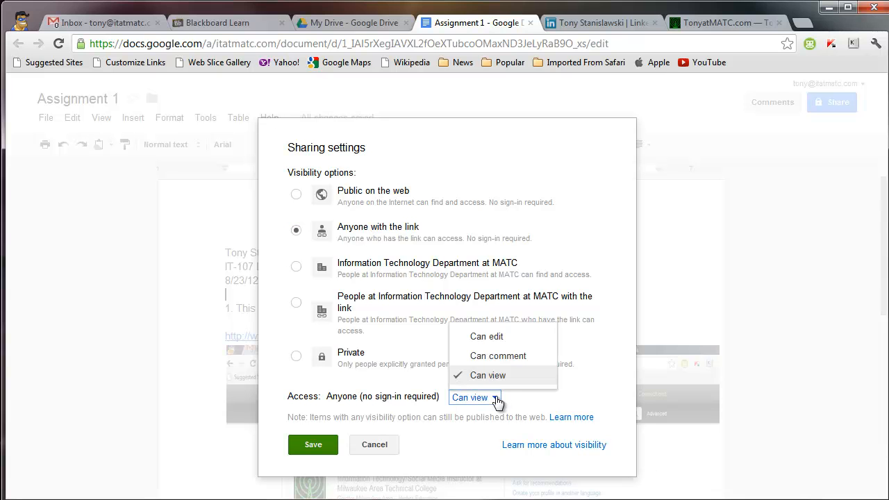
left_click(506, 357)
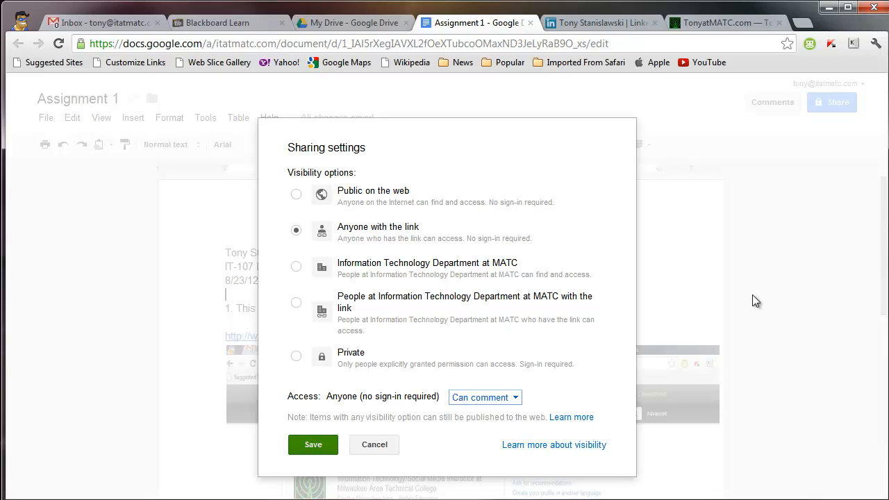
left_click(300, 446)
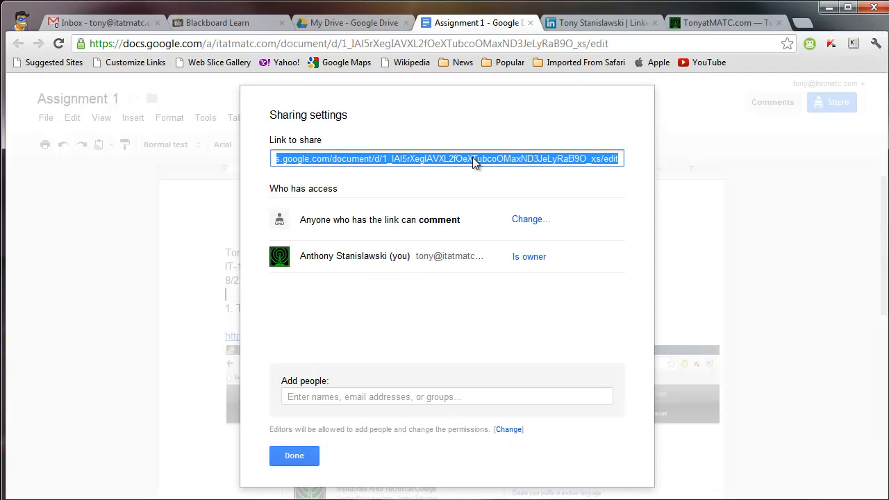
- Copy the document's sharing link and paste it into the submission text of Assignment One in Blackboard
right_click(472, 159)
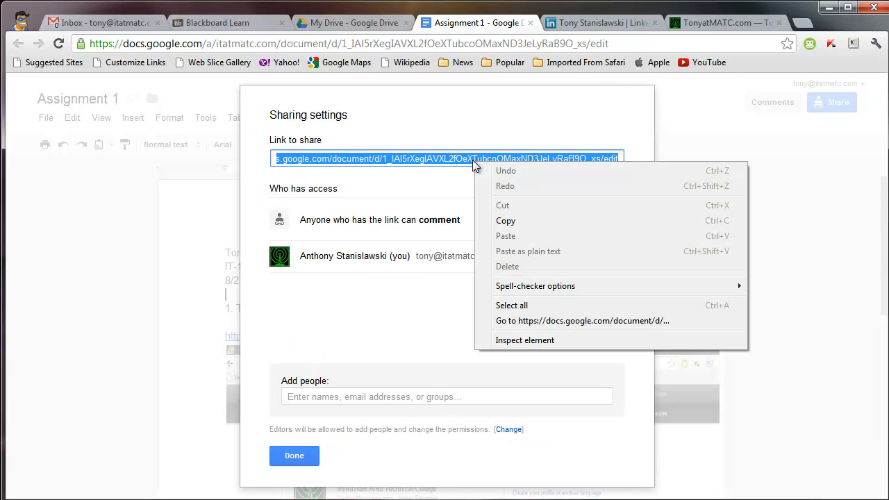
left_click(519, 221)
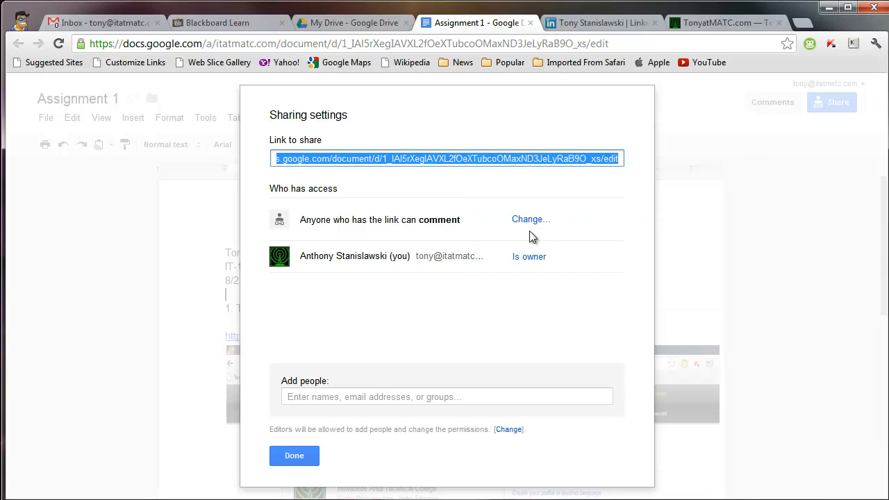
left_click(238, 26)
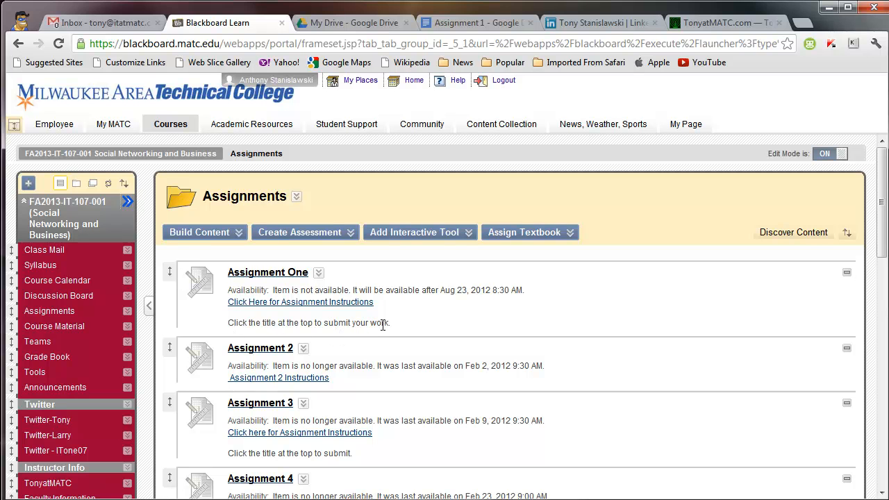
left_click(270, 276)
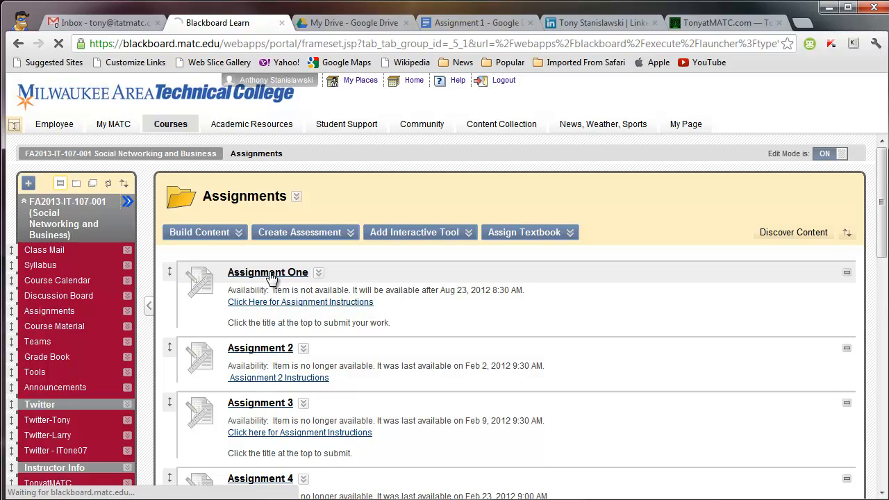
left_click_drag(884, 187, 883, 269)
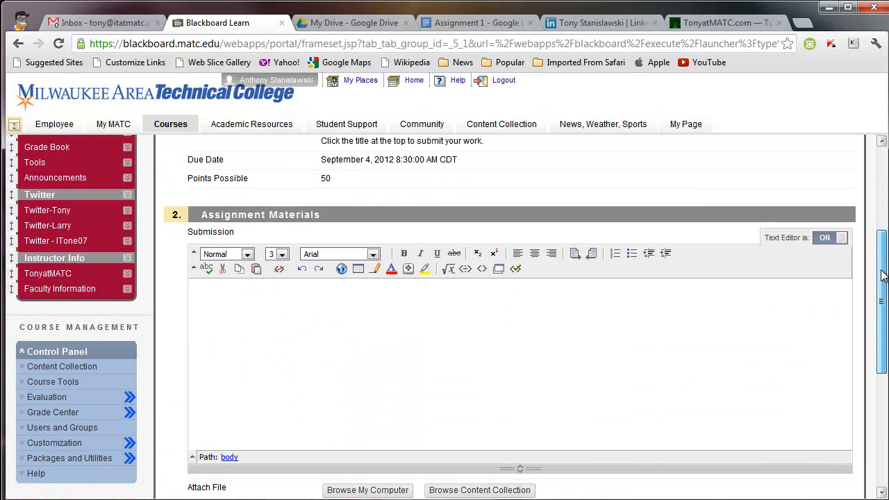
right_click(257, 309)
left_click(297, 384)
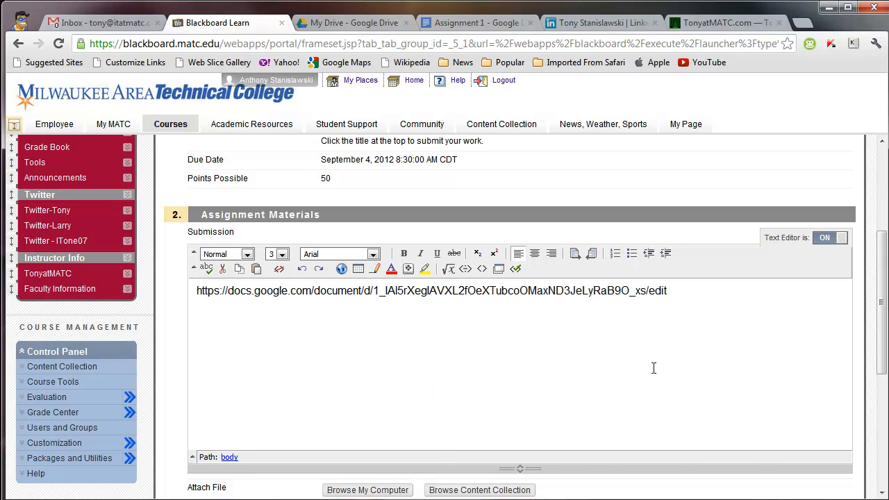
left_click_drag(882, 321, 882, 299)
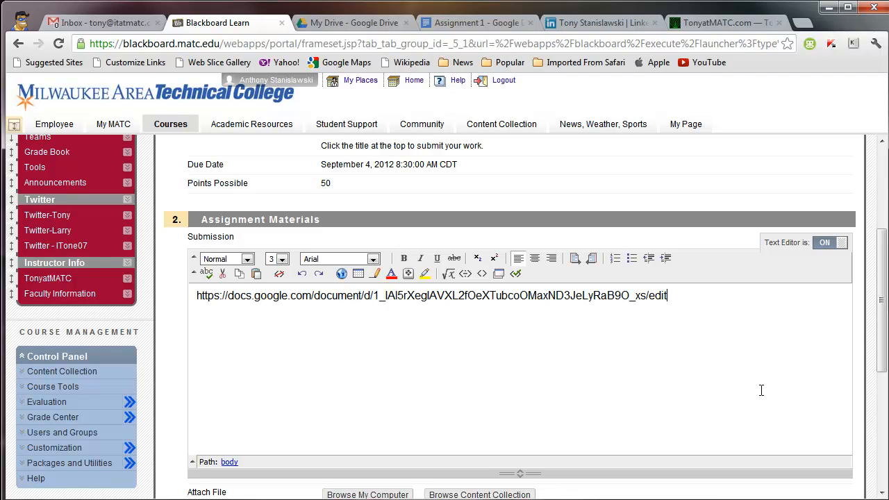
left_click_drag(884, 251, 884, 232)
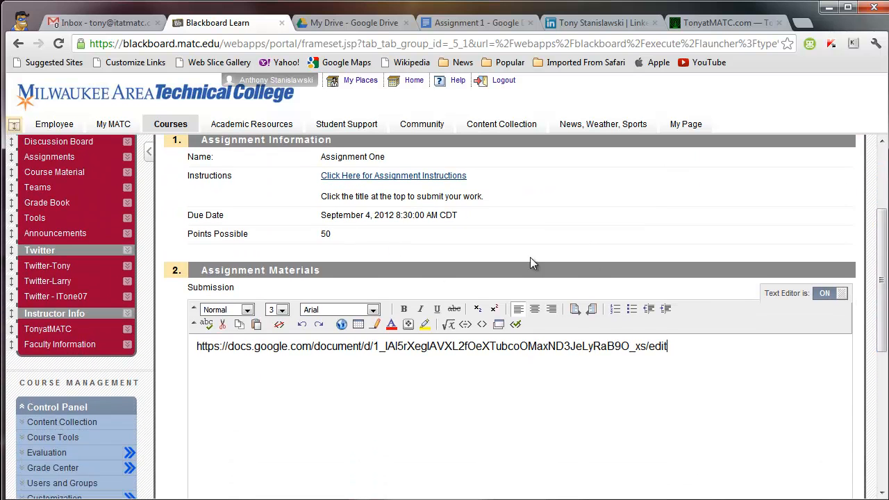
left_click_drag(883, 306, 884, 269)
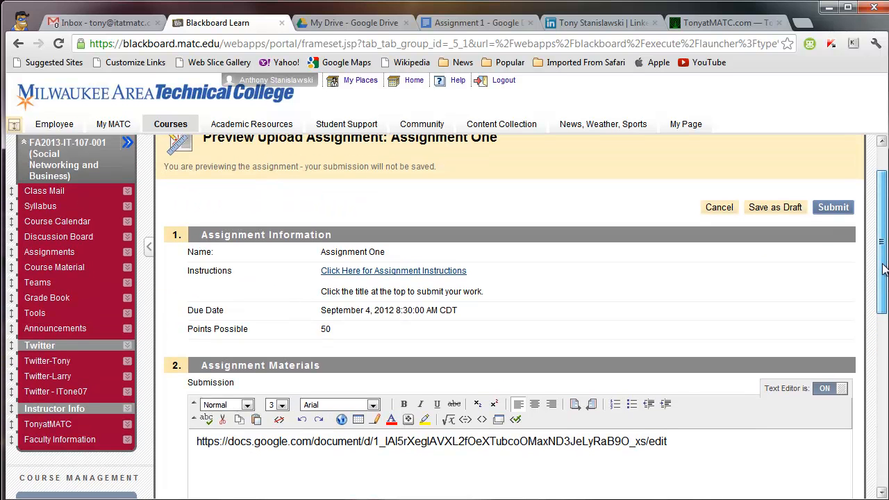
mouse_move(883, 270)
left_mouse_down()
mouse_move(883, 297)
mouse_move(883, 260)
mouse_move(883, 272)
left_mouse_up()
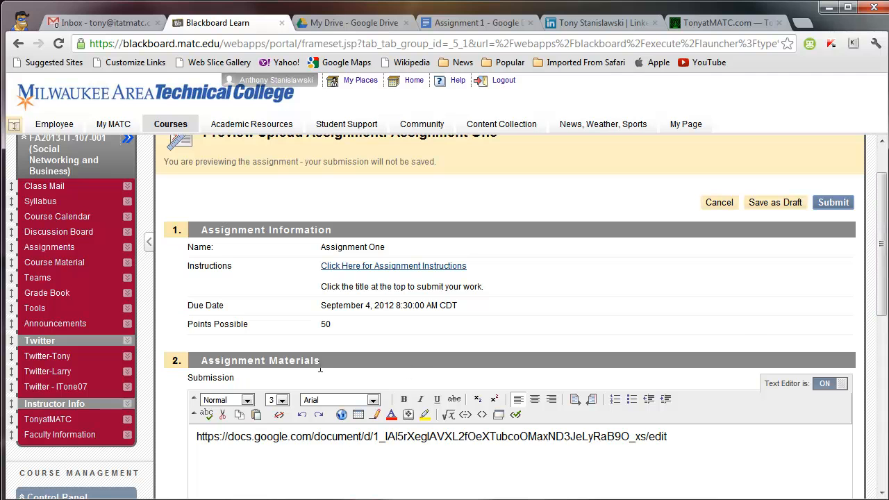